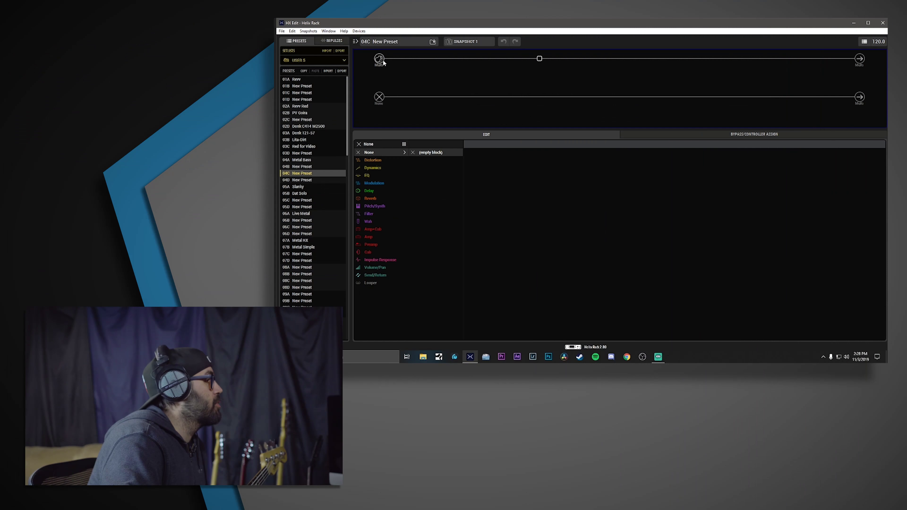
Open the first path's input settings in preset 04C New Preset
{"action": "left_click", "coordinate": [382, 61]}
Set the path input to Guitar and turn Input Gate on, with its -48.0 dB threshold
{"action": "left_click", "coordinate": [444, 164]}
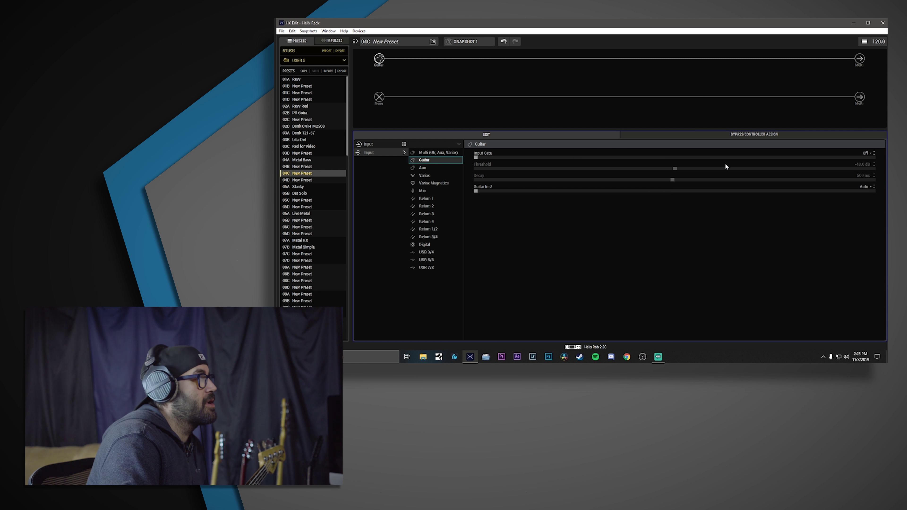
{"action": "left_click", "coordinate": [872, 157]}
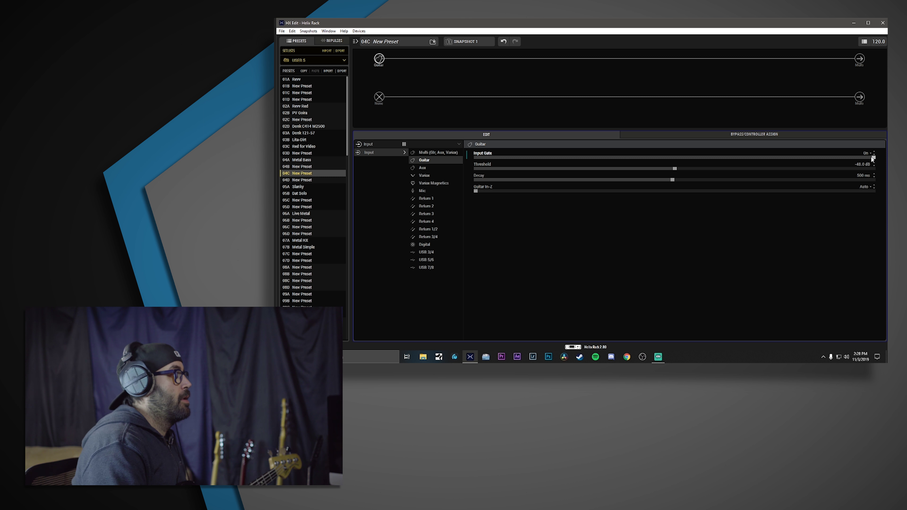
Add an IR 2048 block on the upper path loading impulse response 53: OH 410 AMPG SVT-10 CUT DYN
{"action": "left_click", "coordinate": [485, 59]}
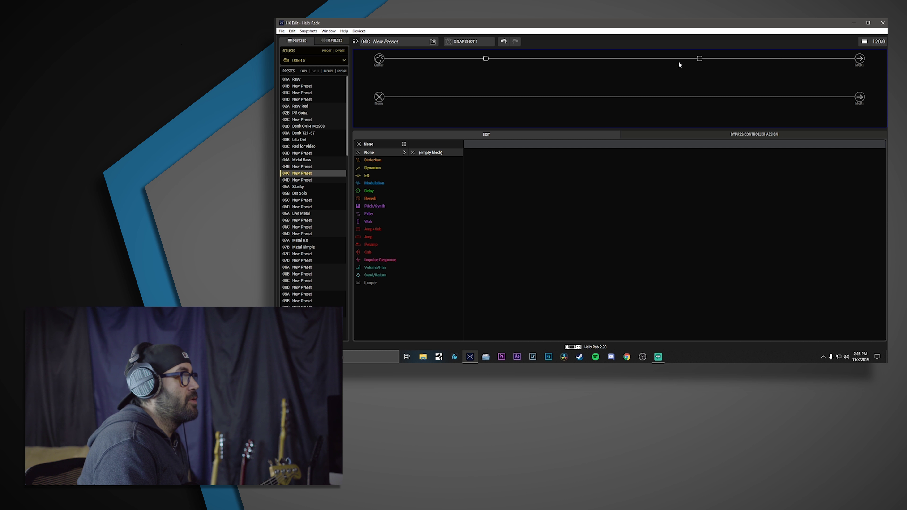
{"action": "left_click", "coordinate": [700, 59]}
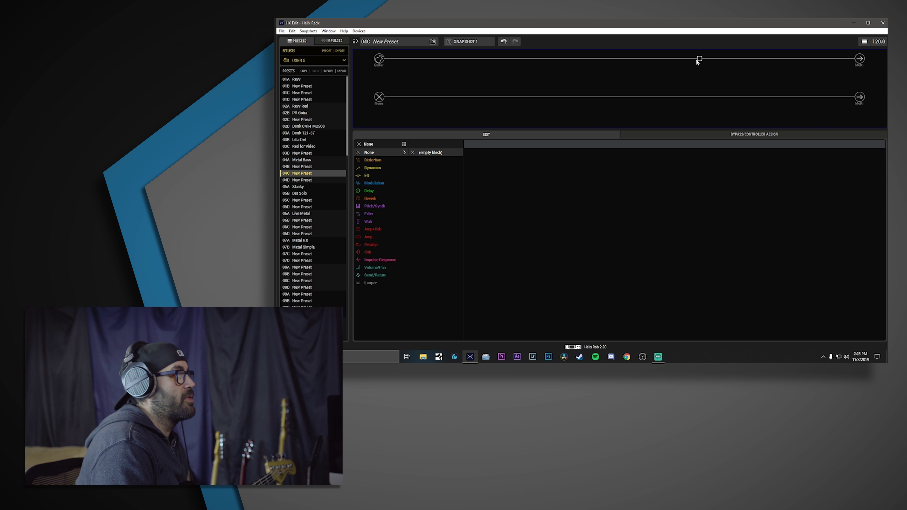
{"action": "left_click", "coordinate": [401, 260]}
{"action": "left_click", "coordinate": [439, 162]}
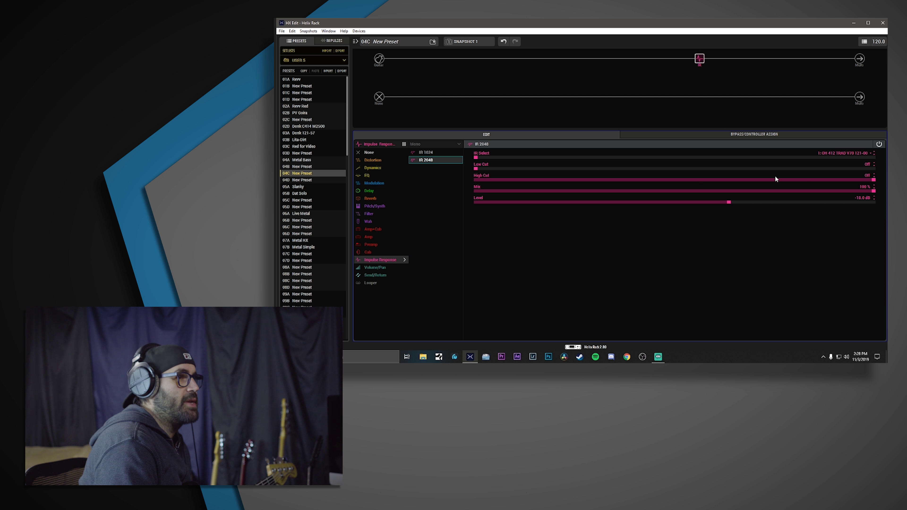
{"action": "left_click", "coordinate": [852, 152]}
{"action": "scroll", "coordinate": [857, 315], "scroll_direction": "down", "scroll_amount": 10}
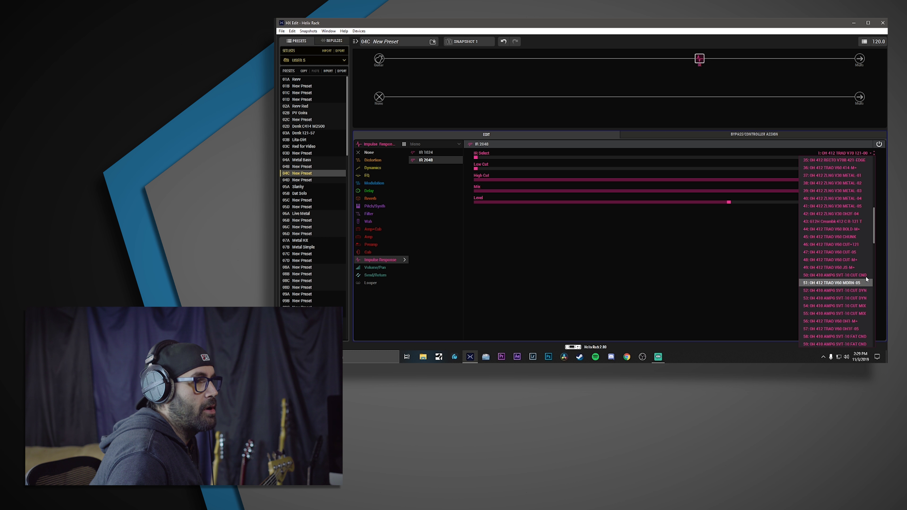
{"action": "left_click_drag", "start_coordinate": [875, 230], "coordinate": [879, 240]}
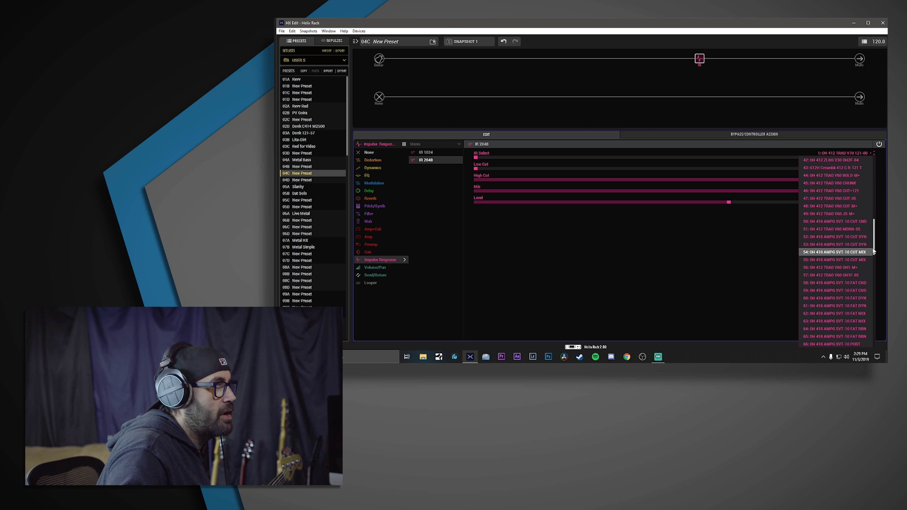
{"action": "left_click_drag", "start_coordinate": [874, 251], "coordinate": [875, 256]}
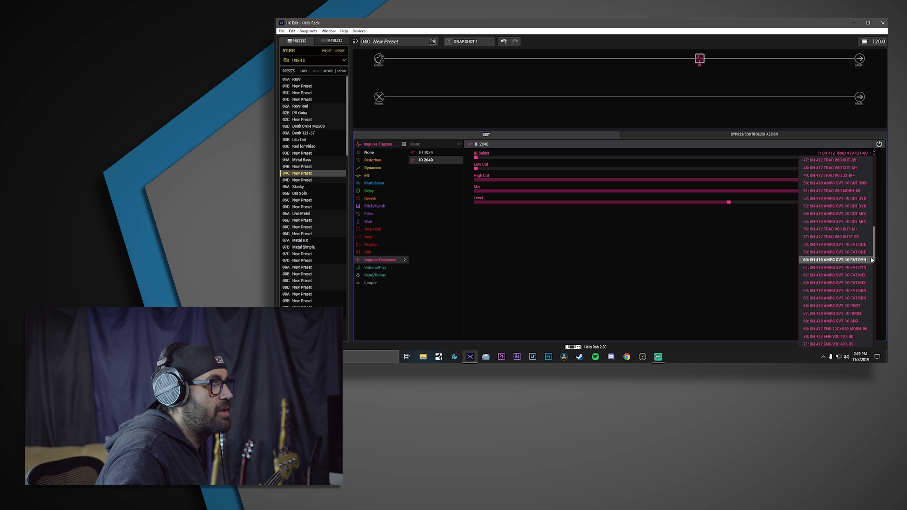
{"action": "left_click", "coordinate": [862, 207]}
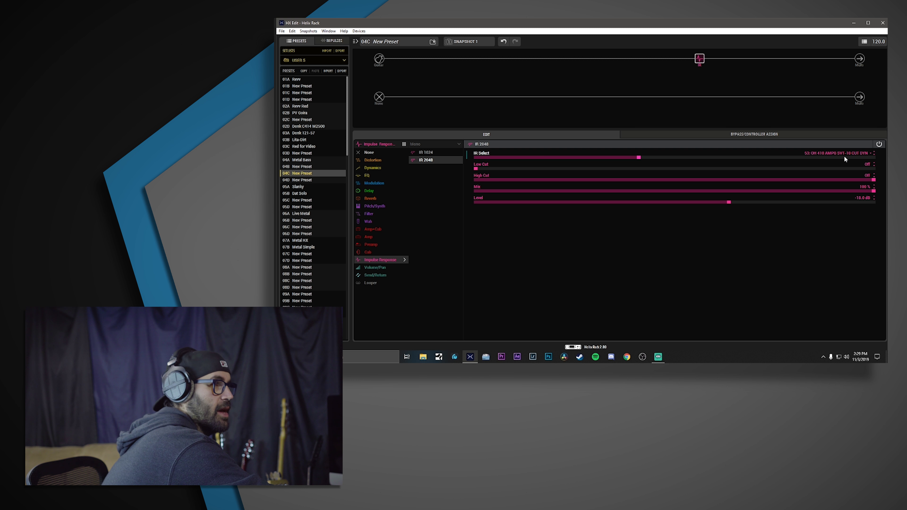
{"action": "scroll", "coordinate": [844, 156], "scroll_direction": "down", "scroll_amount": 1}
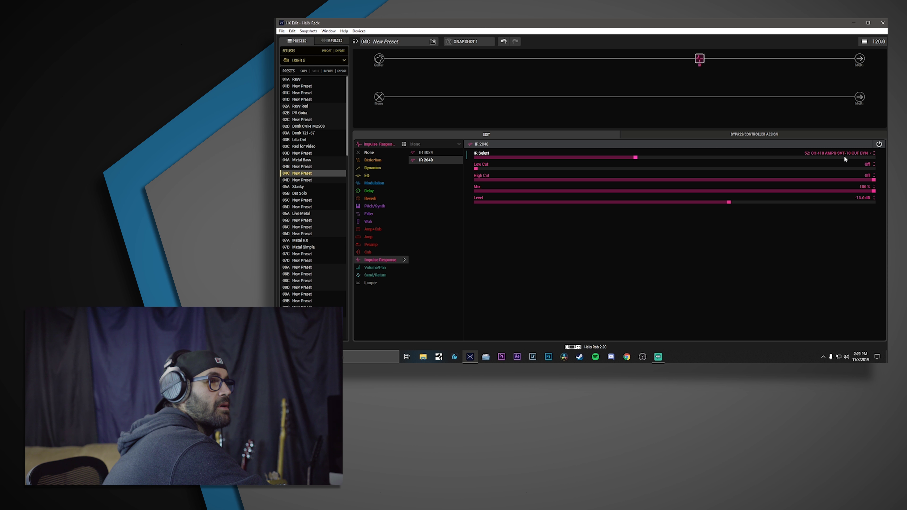
{"action": "scroll", "coordinate": [844, 155], "scroll_direction": "down", "scroll_amount": 1}
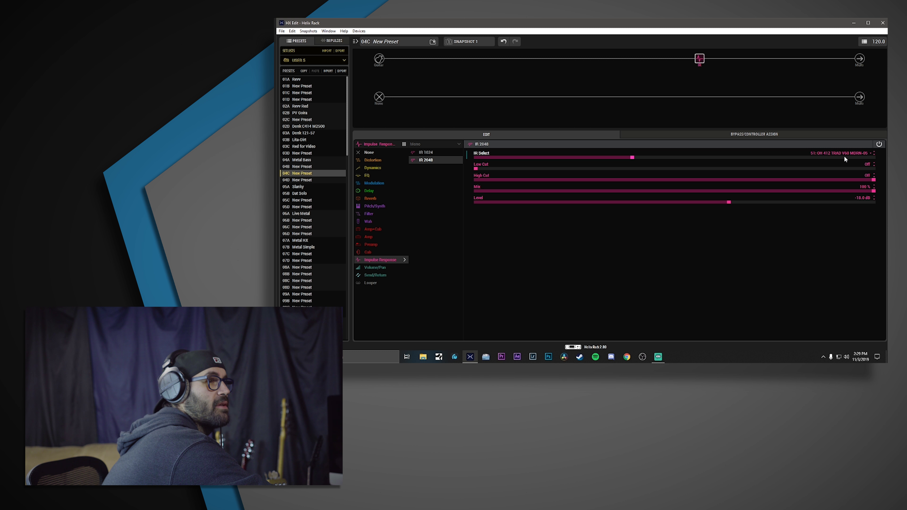
{"action": "scroll", "coordinate": [844, 155], "scroll_direction": "up", "scroll_amount": 1}
{"action": "scroll", "coordinate": [844, 158], "scroll_direction": "up", "scroll_amount": 1}
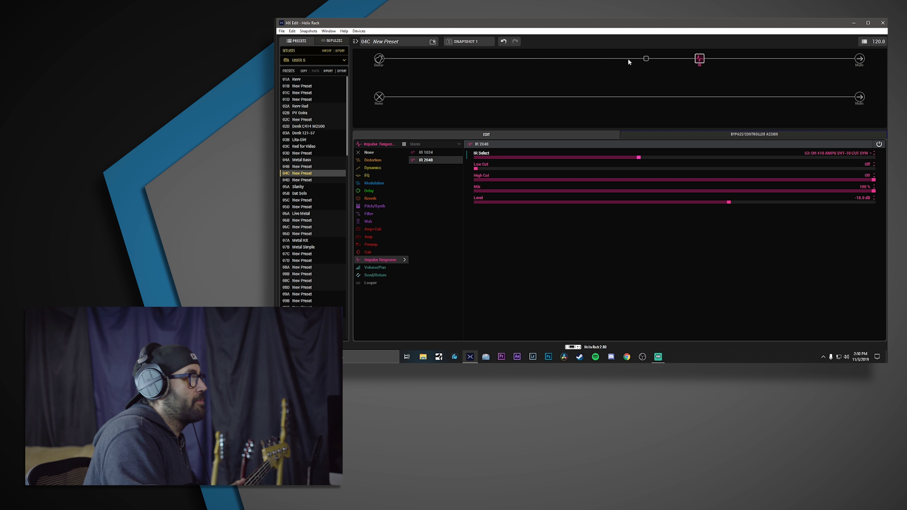
Insert an Ampeg SVT-4 PRO bass amp block in the slot before the IR block
{"action": "left_click", "coordinate": [644, 61]}
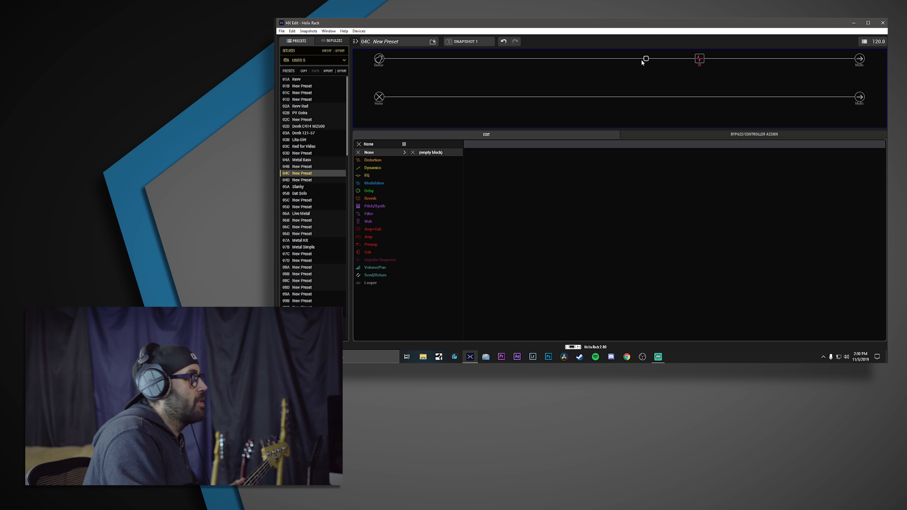
{"action": "left_click", "coordinate": [388, 236]}
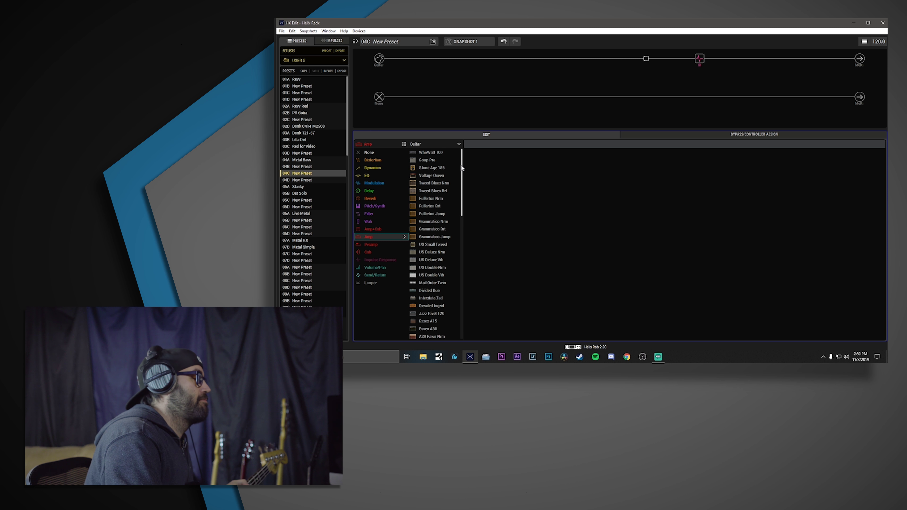
{"action": "left_click", "coordinate": [451, 144]}
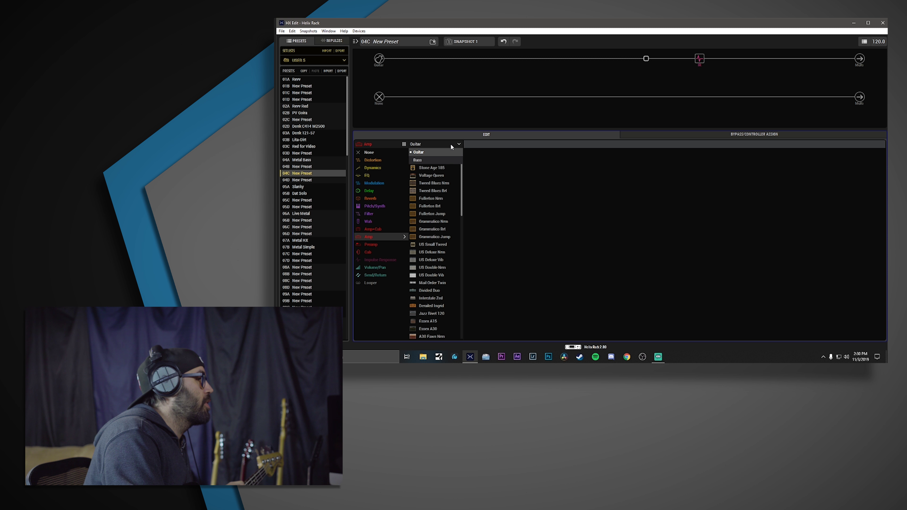
{"action": "left_click", "coordinate": [451, 145]}
{"action": "left_click", "coordinate": [456, 146]}
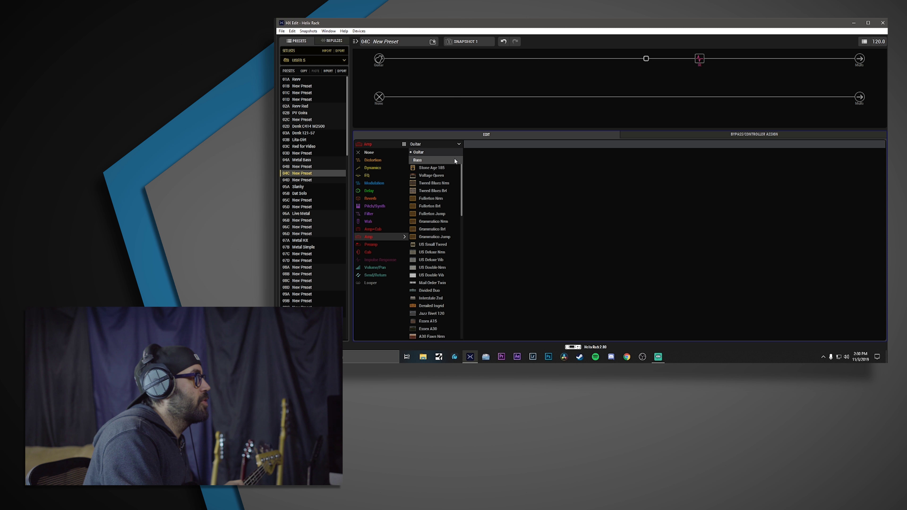
{"action": "left_click", "coordinate": [454, 158]}
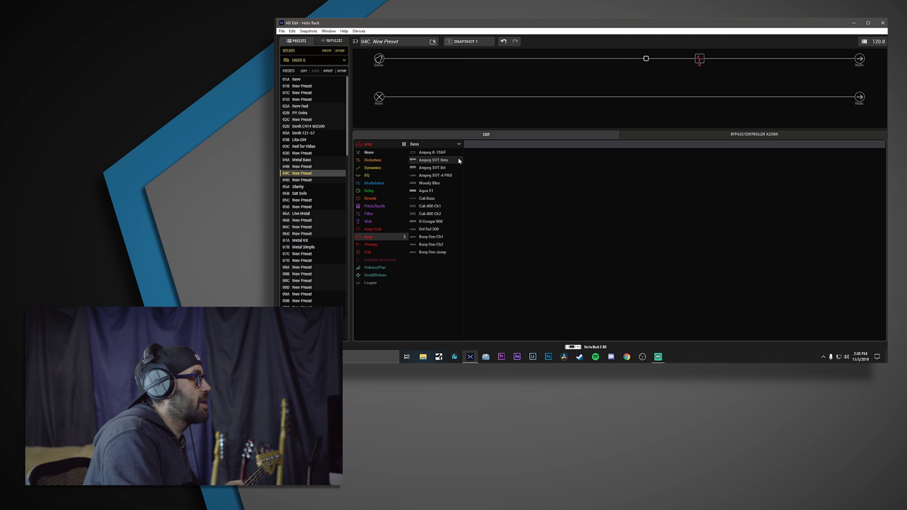
{"action": "left_click", "coordinate": [456, 175]}
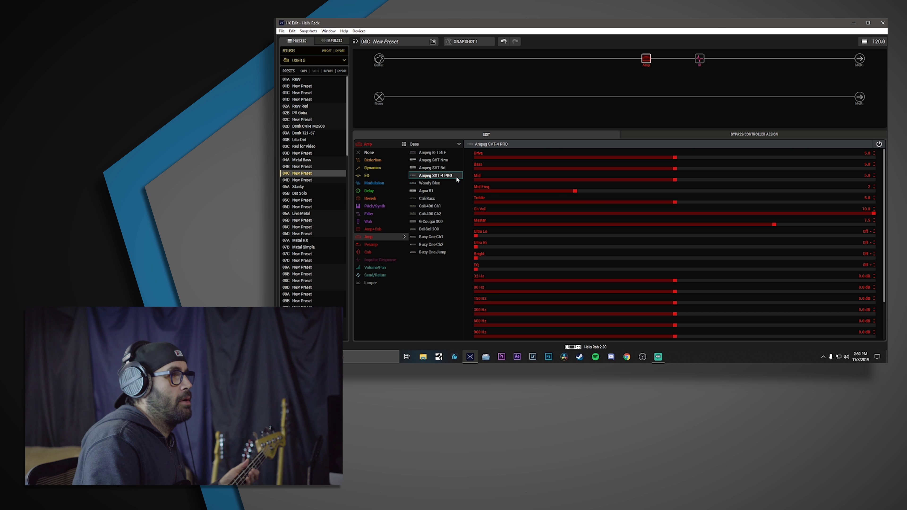
{"action": "left_click", "coordinate": [860, 58]}
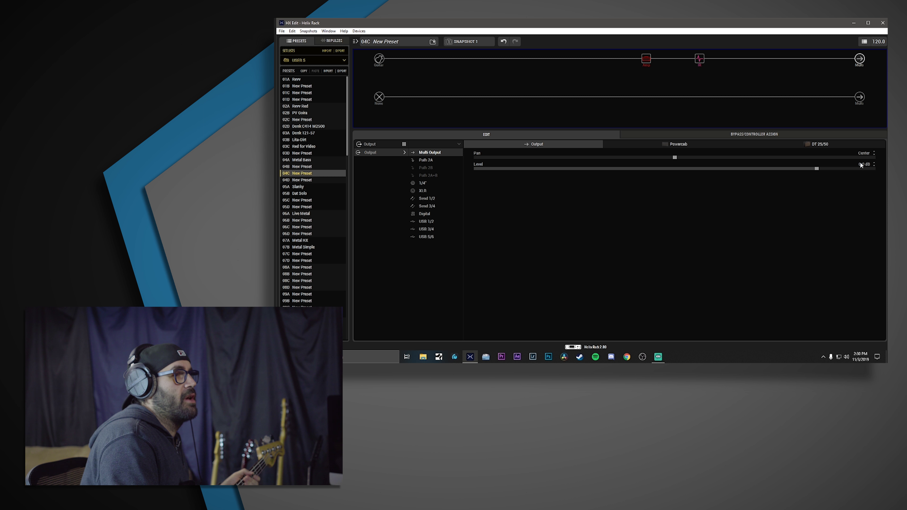
Lower the path output Level from 0.0 dB to -6.0 dB
{"action": "left_click", "coordinate": [650, 61]}
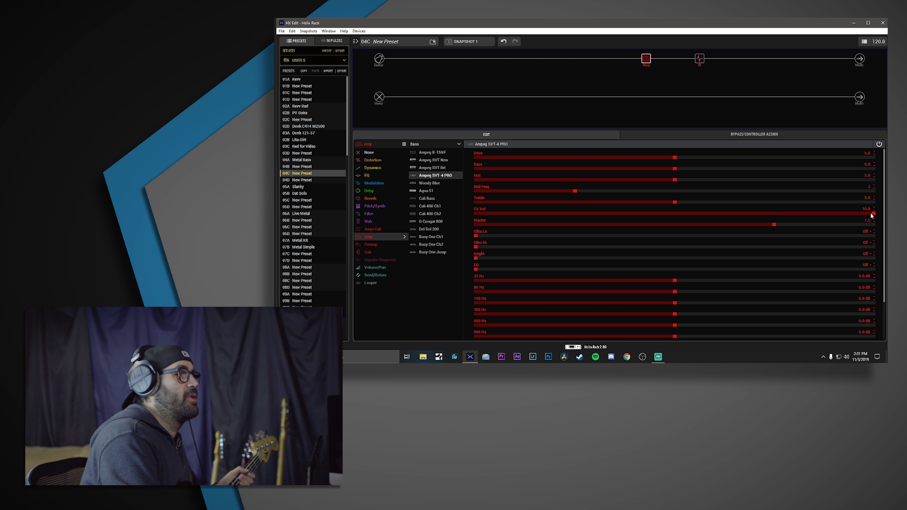
{"action": "left_click", "coordinate": [860, 59]}
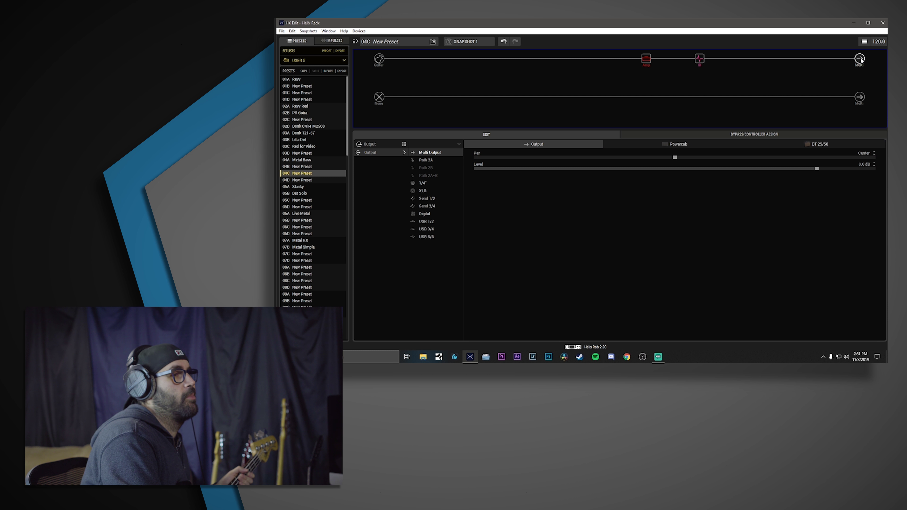
{"action": "left_click", "coordinate": [861, 165]}
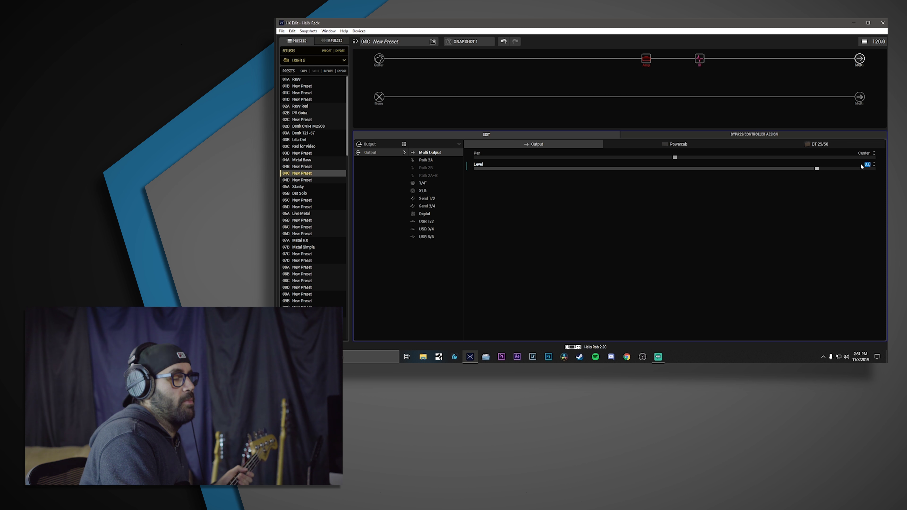
{"action": "double_click", "coordinate": [861, 164]}
{"action": "type", "text": "-6"}
{"action": "key", "text": "Return"}
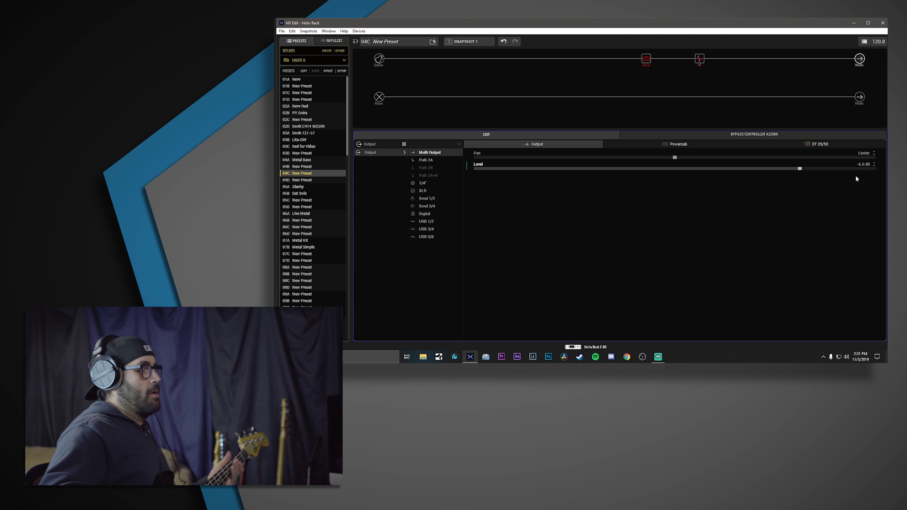
Select the empty slot to the left of the Ampeg SVT-4 PRO amp block
{"action": "mouse_move", "coordinate": [653, 57]}
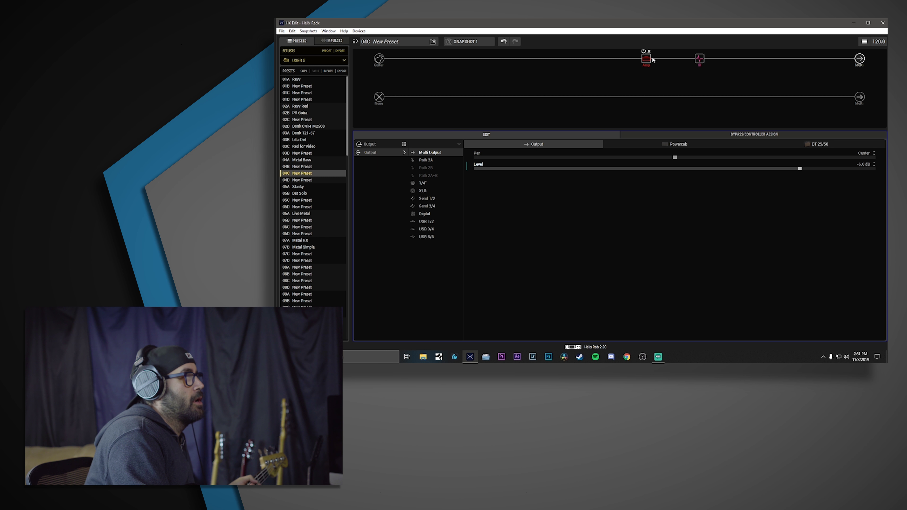
{"action": "left_click", "coordinate": [645, 62]}
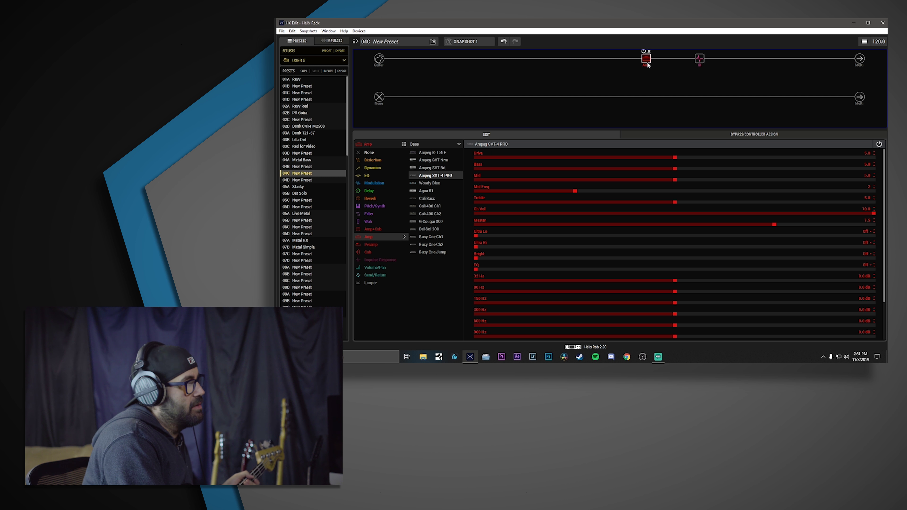
{"action": "left_click", "coordinate": [592, 59]}
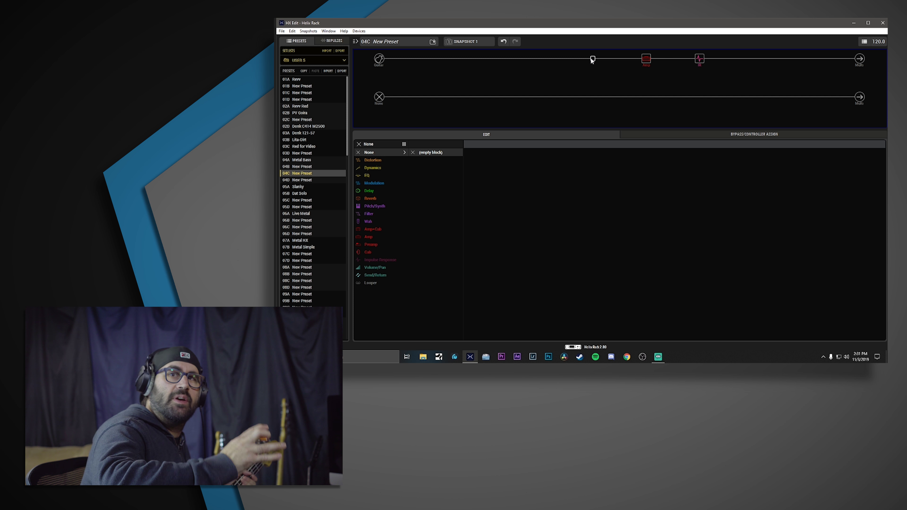
Paste the copied Obsidian 7000 distortion (Drive 10.0) into the slot ahead of the amp
{"action": "right_click", "coordinate": [592, 60]}
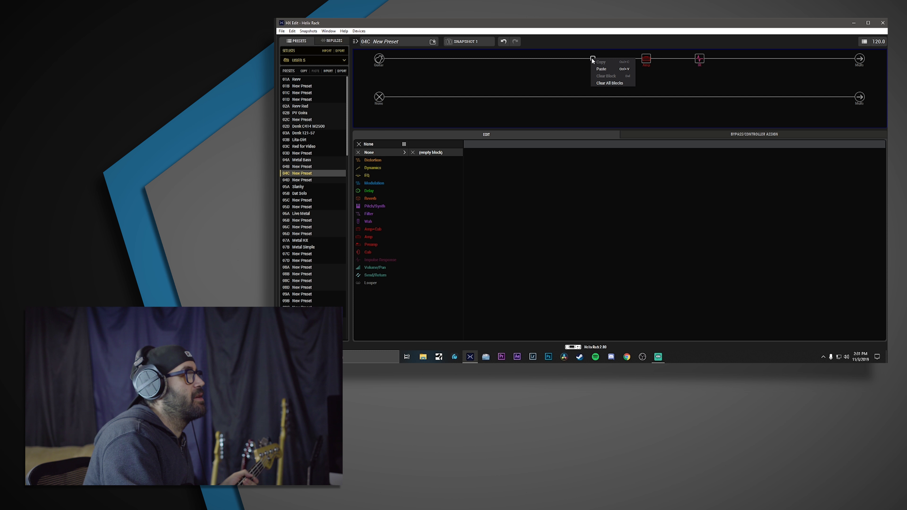
{"action": "left_click", "coordinate": [604, 70]}
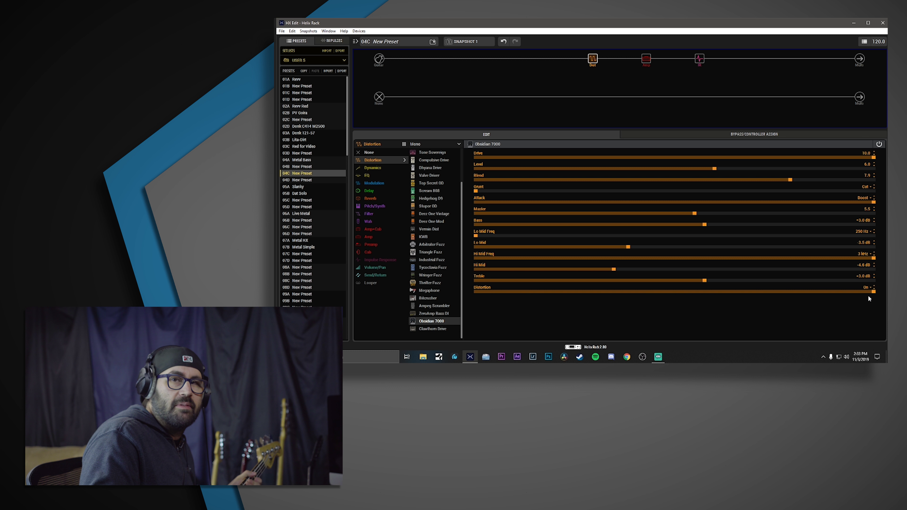
{"action": "left_click", "coordinate": [646, 62]}
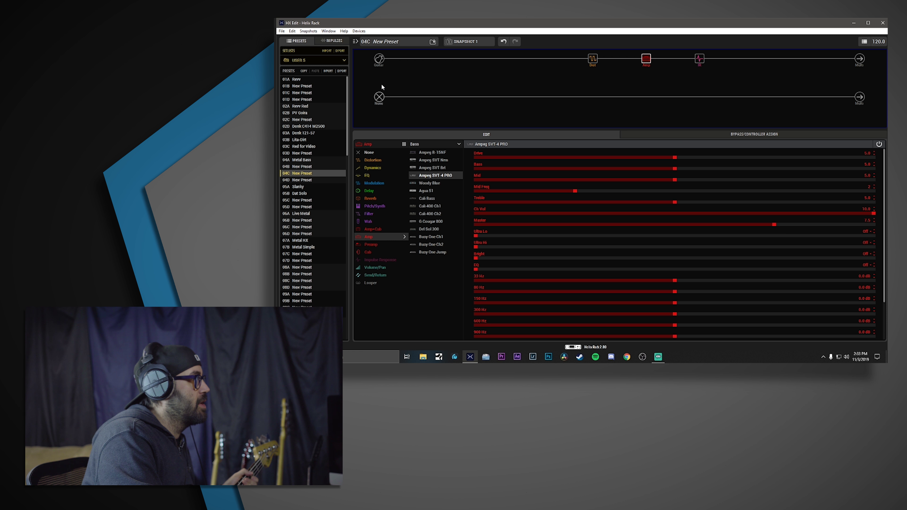
Save preset 04C as 'Bass for Video', then load 04A Metal Bass for comparison
{"action": "left_click", "coordinate": [436, 41]}
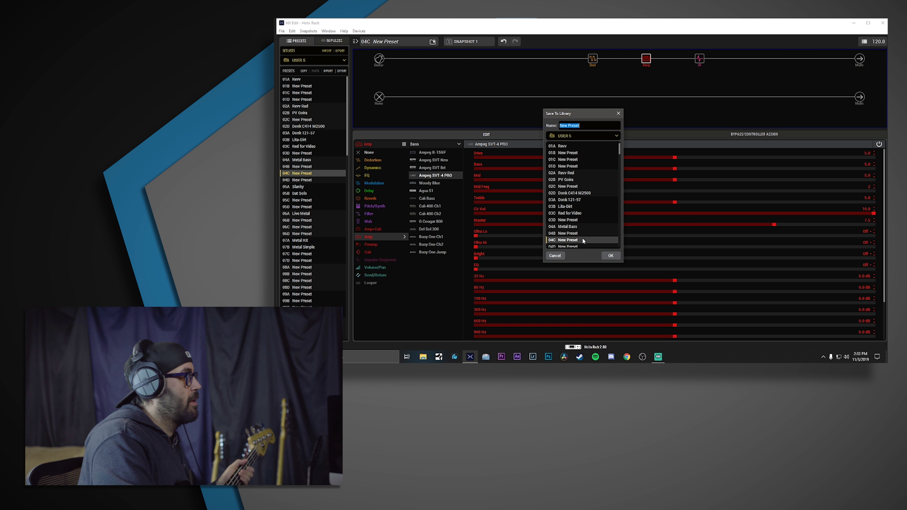
{"action": "left_click", "coordinate": [573, 241]}
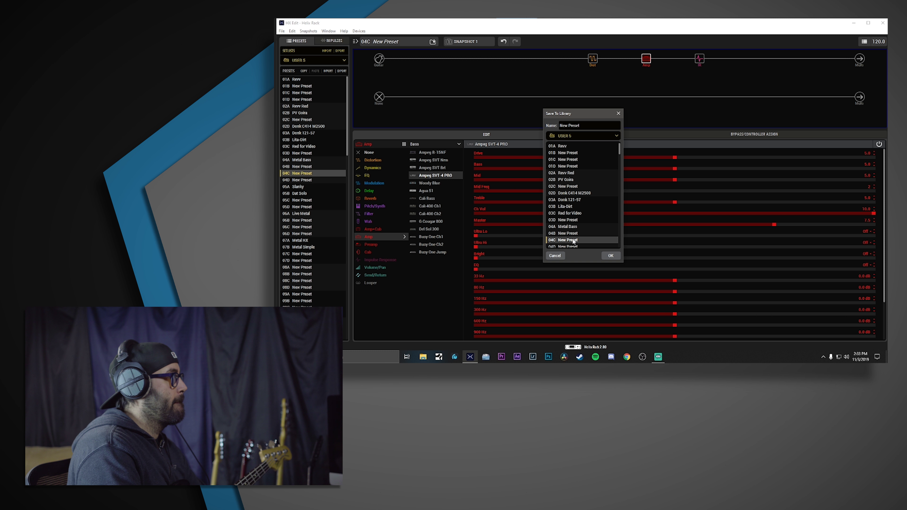
{"action": "triple_click", "coordinate": [585, 127]}
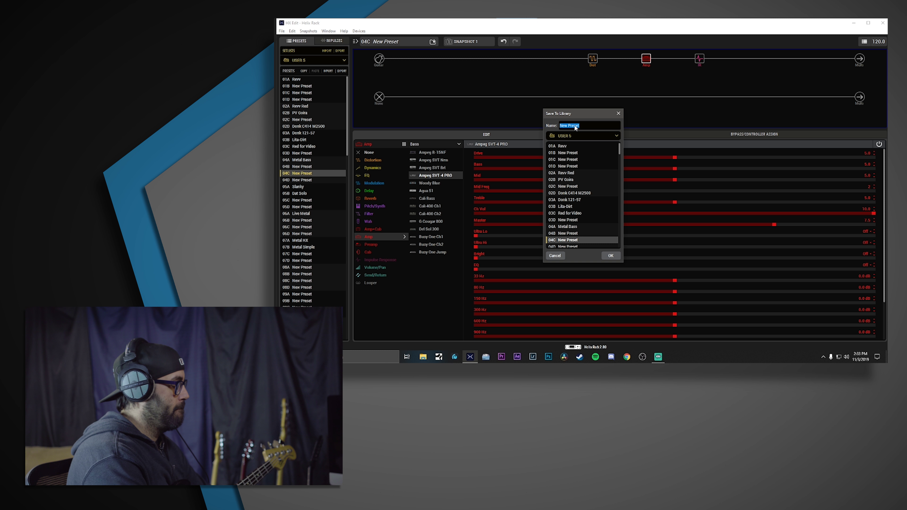
{"action": "type", "text": "Bass for Video"}
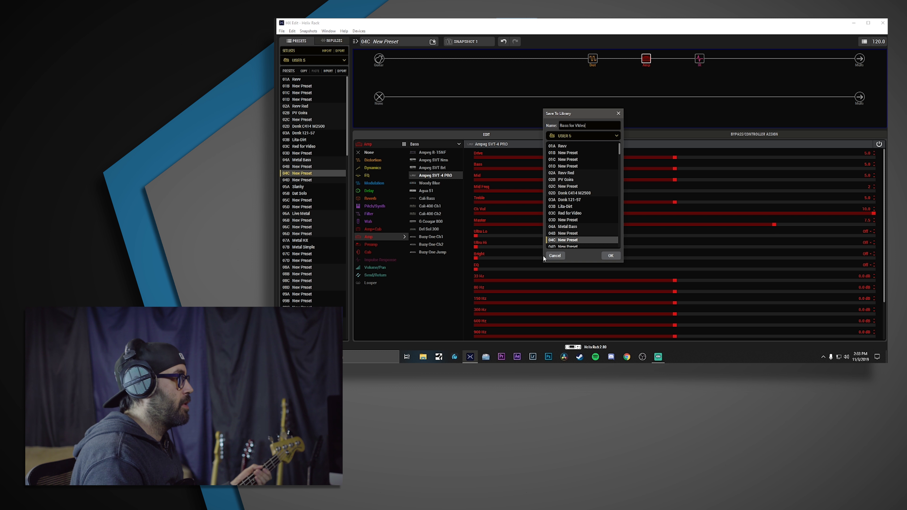
{"action": "left_click", "coordinate": [607, 258]}
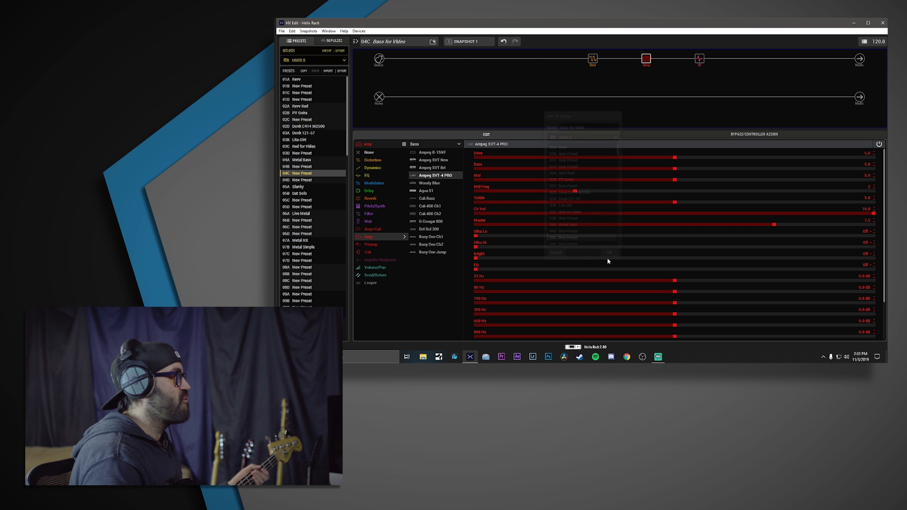
{"action": "left_click", "coordinate": [433, 42]}
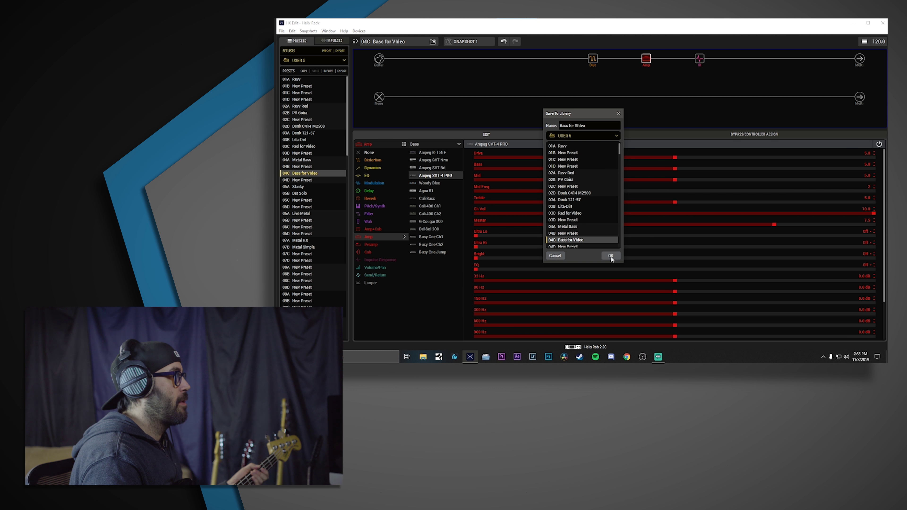
{"action": "left_click", "coordinate": [611, 256]}
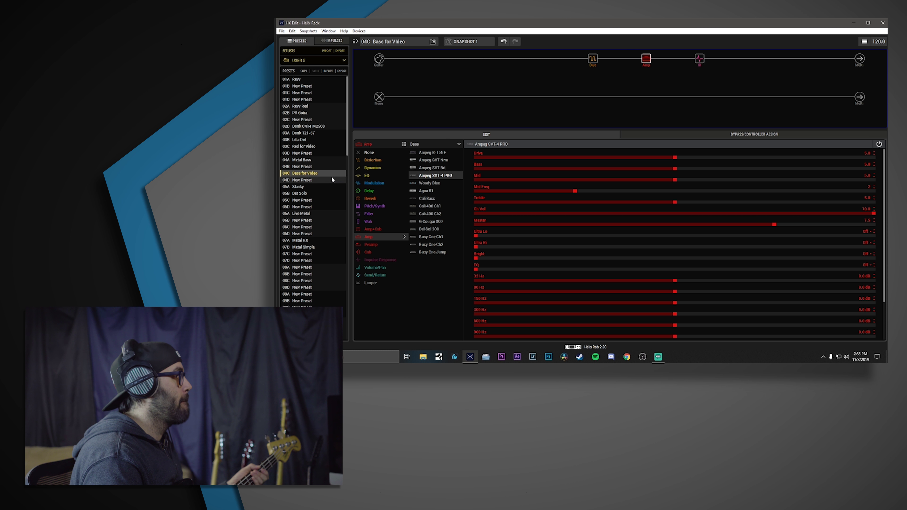
{"action": "left_click", "coordinate": [331, 160]}
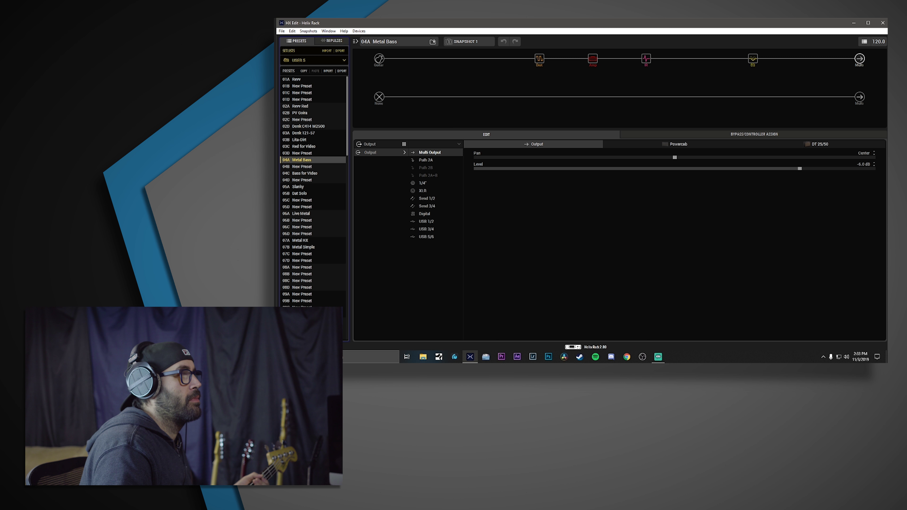
Inspect Metal Bass's EQ, IR and amp blocks, then reload 04C Bass for Video
{"action": "left_click", "coordinate": [754, 61]}
{"action": "left_click", "coordinate": [649, 63]}
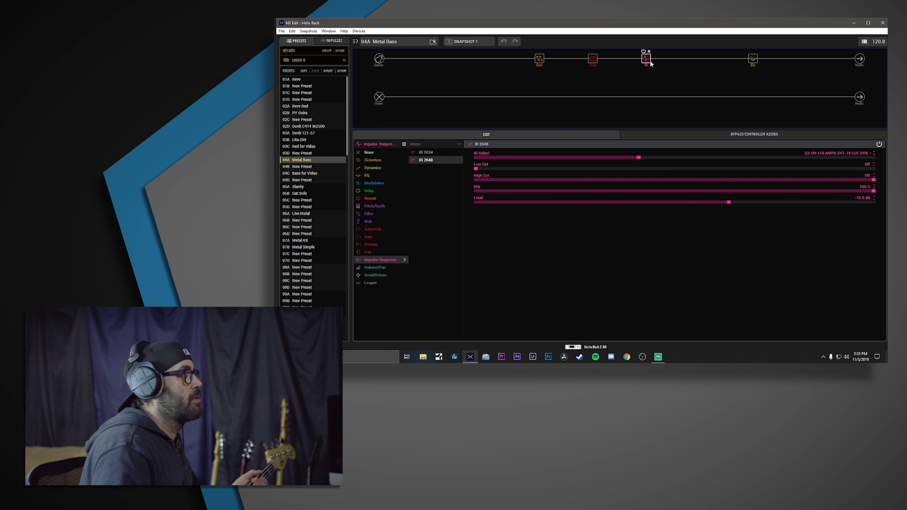
{"action": "left_click", "coordinate": [595, 64]}
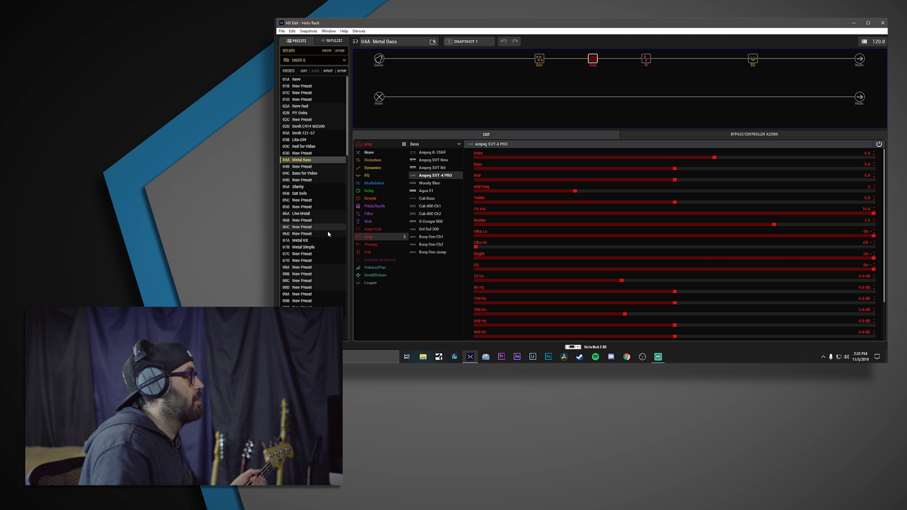
{"action": "left_click", "coordinate": [327, 173]}
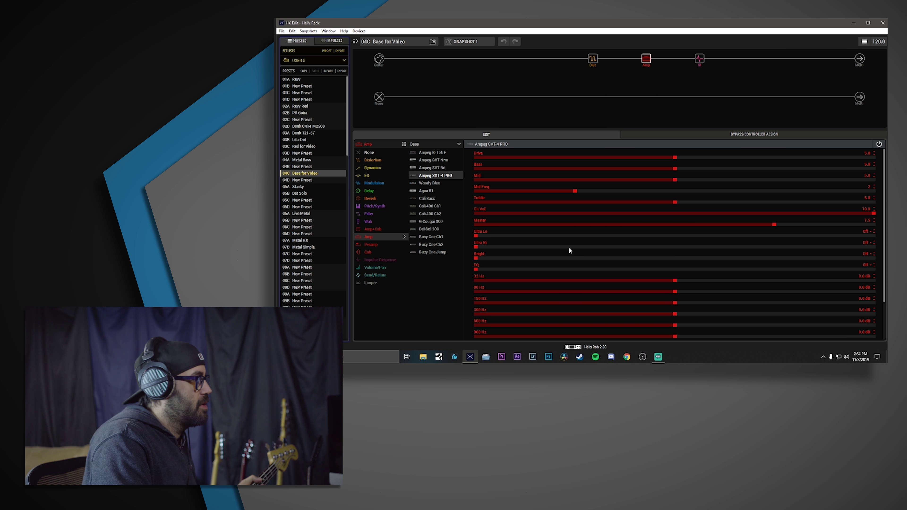
Switch the SVT-4 PRO amp's Ultra Lo and Bright on, leaving Ultra Hi and EQ off
{"action": "left_click", "coordinate": [846, 235]}
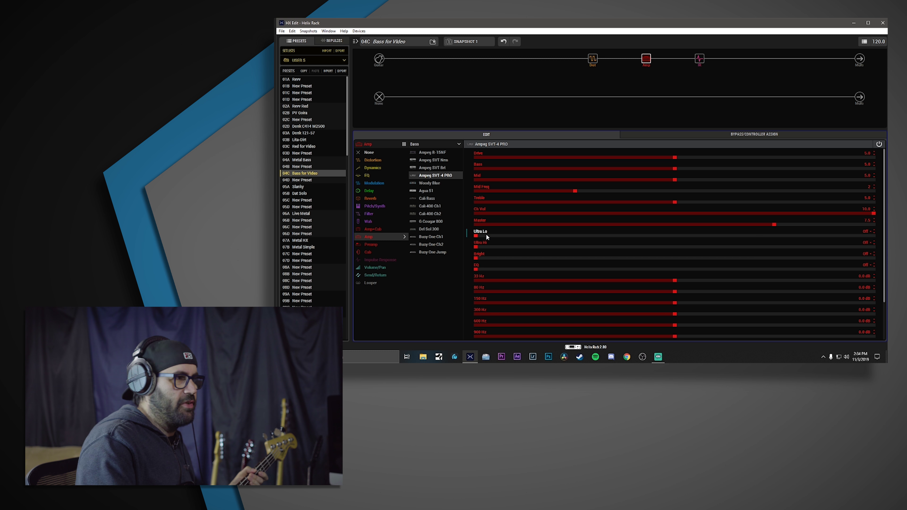
{"action": "left_click", "coordinate": [864, 236]}
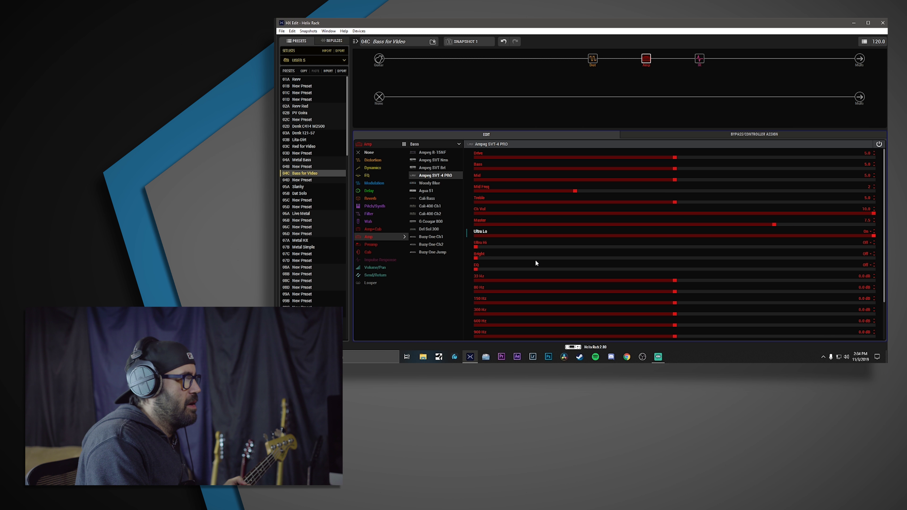
{"action": "left_click", "coordinate": [823, 258]}
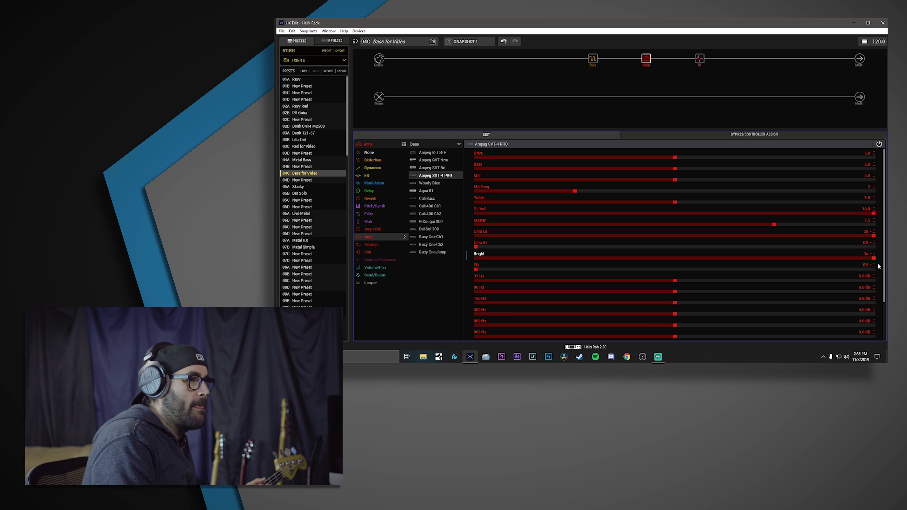
Cut the SVT-4 PRO amp's 33 Hz EQ band to -2.9 dB, leaving other bands at 0.0 dB
{"action": "left_click_drag", "start_coordinate": [883, 263], "coordinate": [888, 310]}
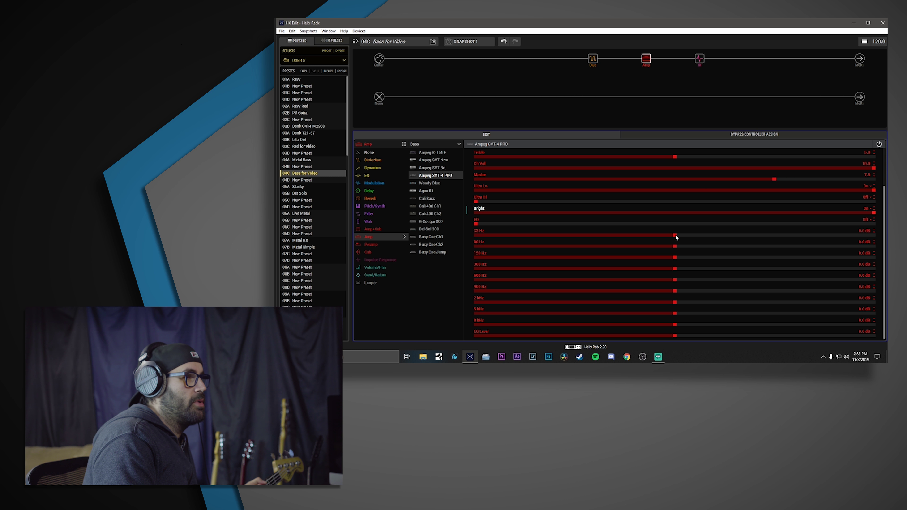
{"action": "left_click_drag", "start_coordinate": [676, 236], "coordinate": [662, 235]}
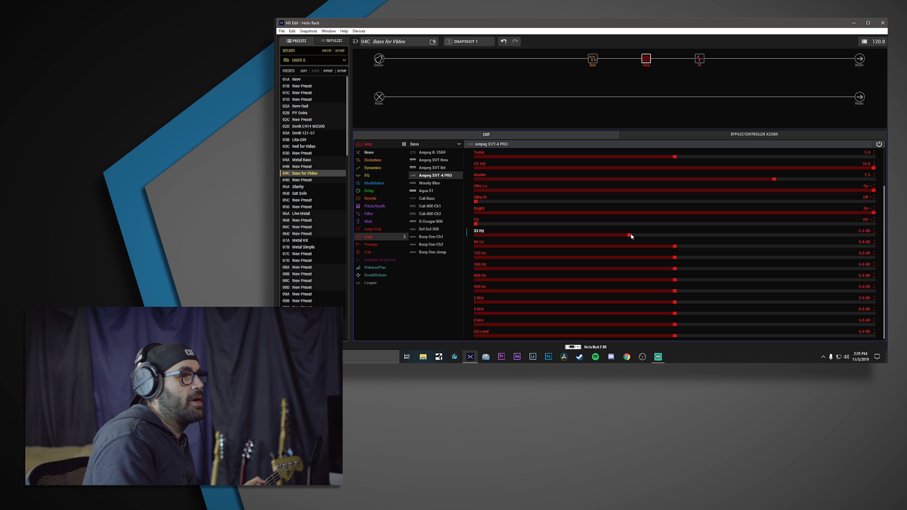
{"action": "left_click_drag", "start_coordinate": [616, 236], "coordinate": [615, 237]}
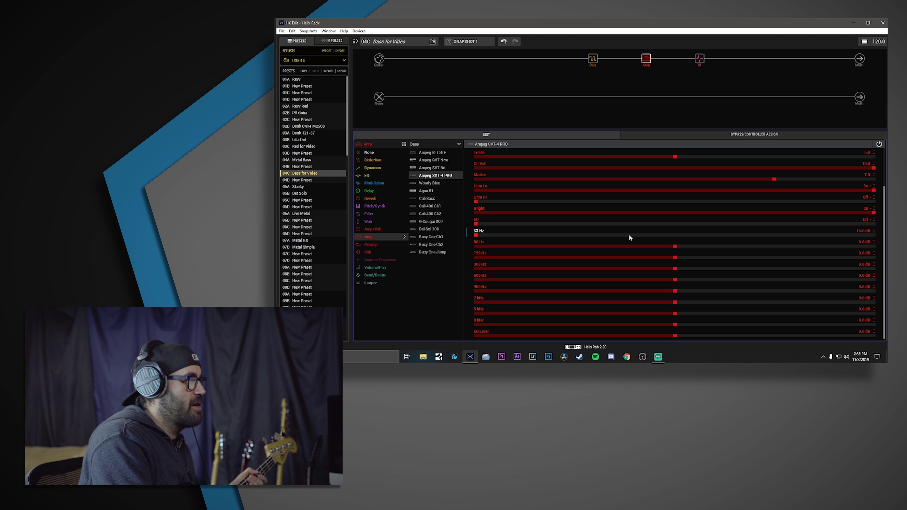
{"action": "left_click_drag", "start_coordinate": [630, 237], "coordinate": [628, 236]}
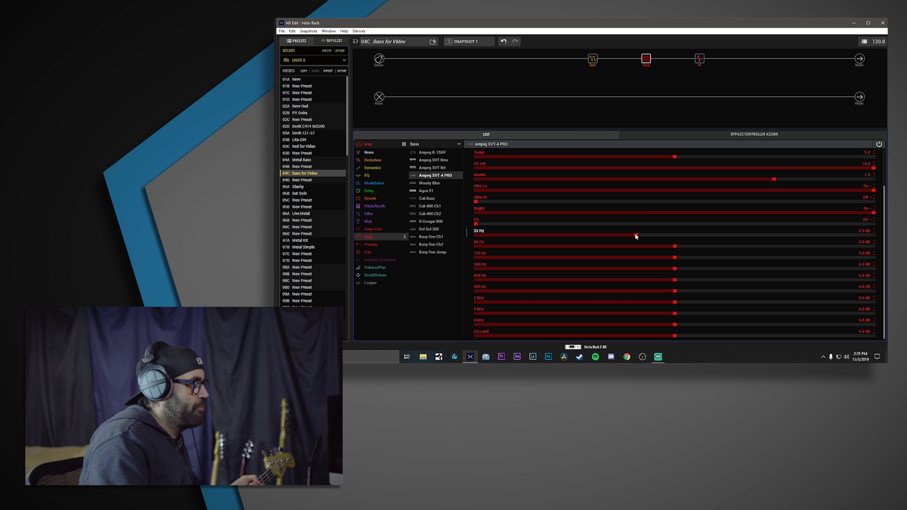
{"action": "scroll", "coordinate": [635, 233], "scroll_direction": "up", "scroll_amount": 2}
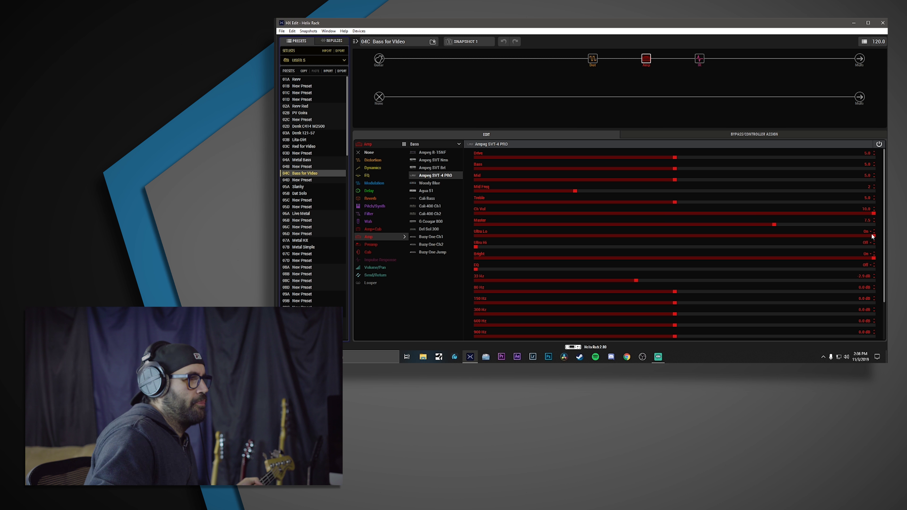
Cut the amp EQ's 300 Hz band to -2.3 dB and boost 5 kHz and 8 kHz to +1.0 dB
{"action": "scroll", "coordinate": [533, 273], "scroll_direction": "down", "scroll_amount": 2}
{"action": "left_click_drag", "start_coordinate": [674, 269], "coordinate": [629, 269]}
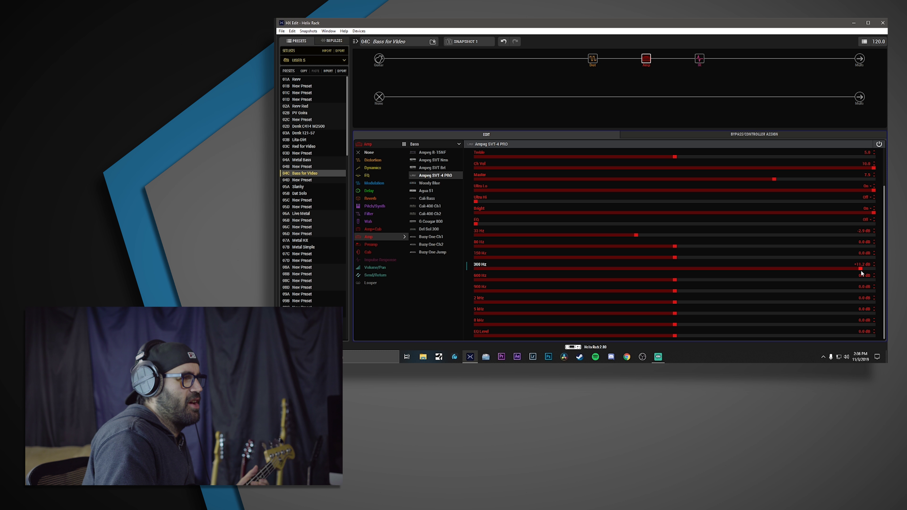
{"action": "left_click_drag", "start_coordinate": [862, 273], "coordinate": [638, 267]}
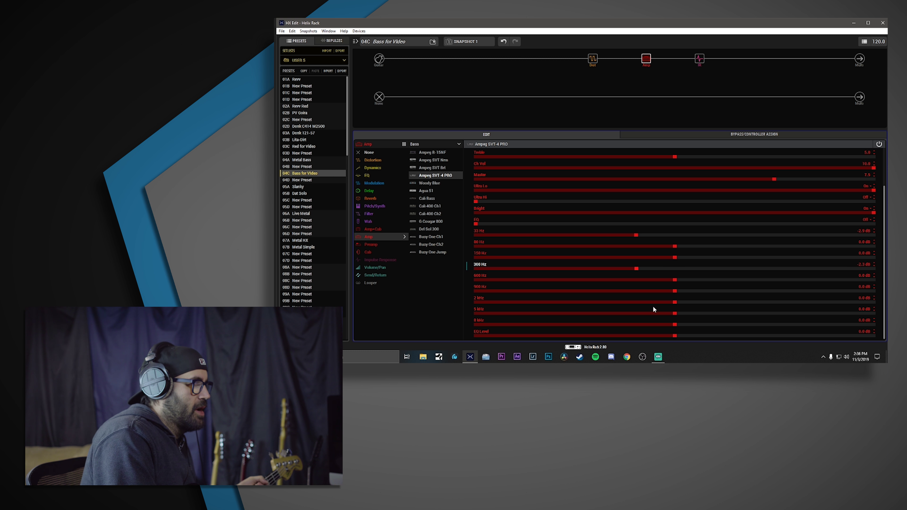
{"action": "mouse_move", "coordinate": [675, 313]}
{"action": "left_mouse_down"}
{"action": "mouse_move", "coordinate": [692, 314]}
{"action": "mouse_move", "coordinate": [679, 325]}
{"action": "left_mouse_up"}
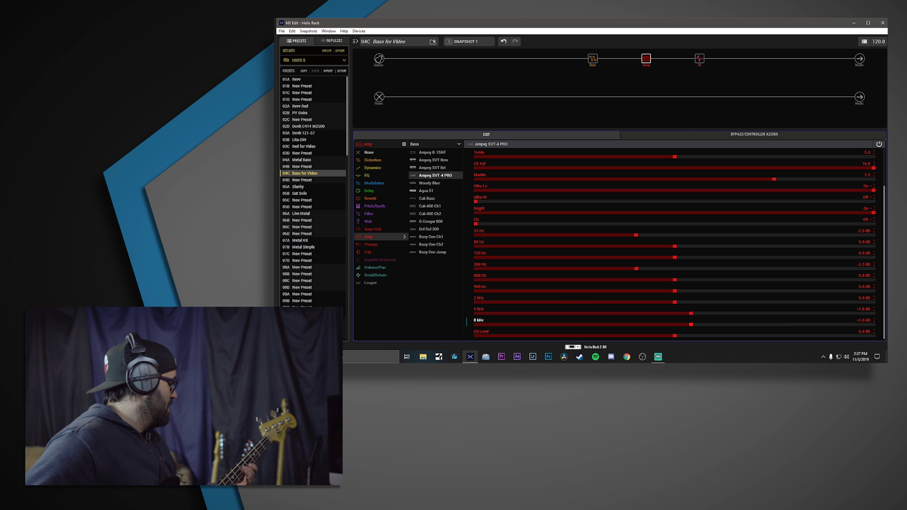
Insert a Low and High Cut EQ block in the empty slot just before the output
{"action": "left_click", "coordinate": [801, 61]}
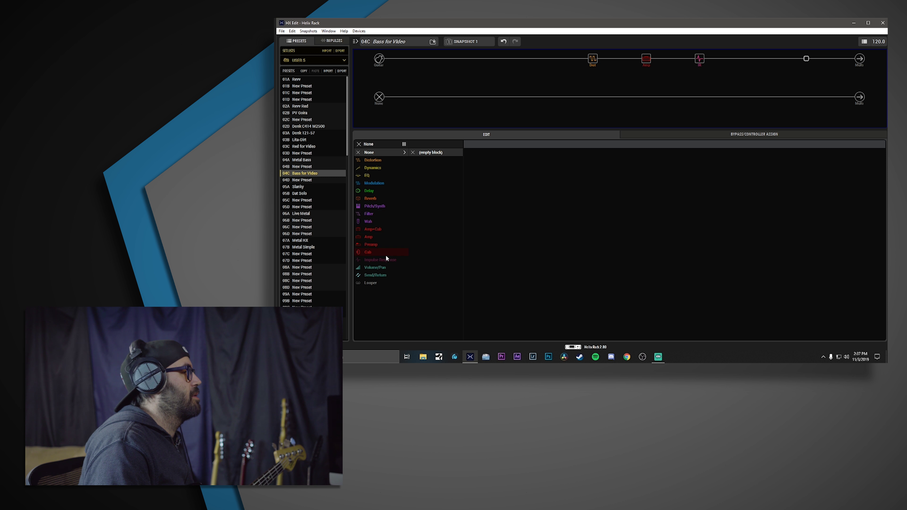
{"action": "left_click", "coordinate": [381, 175]}
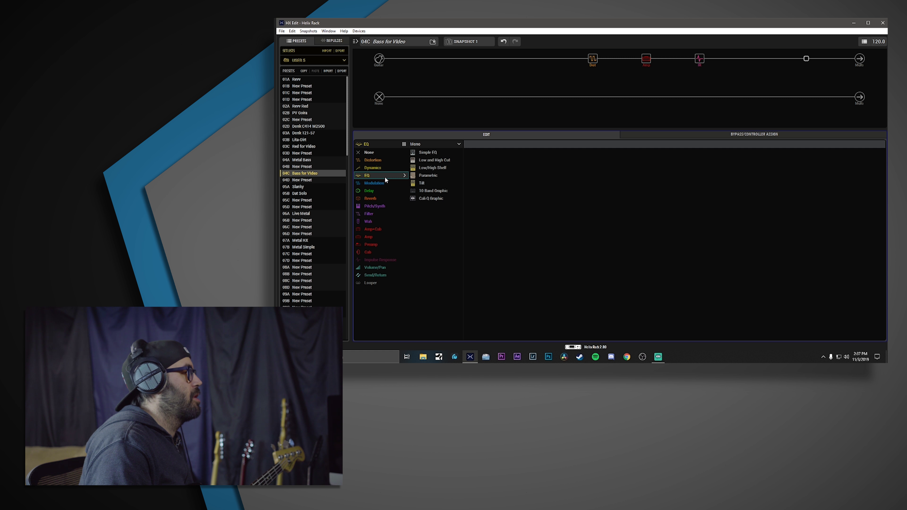
{"action": "left_click", "coordinate": [452, 163]}
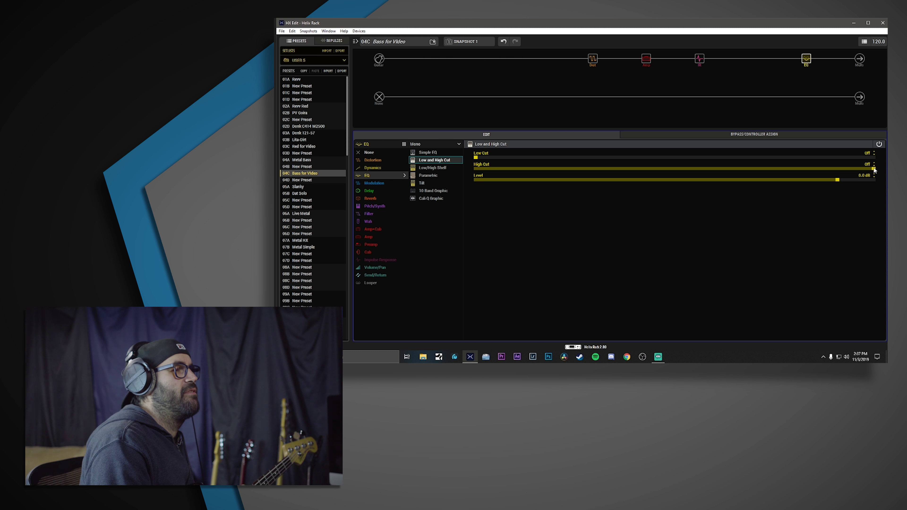
Lower the EQ block's High Cut from Off to 11.6 kHz, then bypass the block to compare
{"action": "left_click_drag", "start_coordinate": [874, 171], "coordinate": [686, 171]}
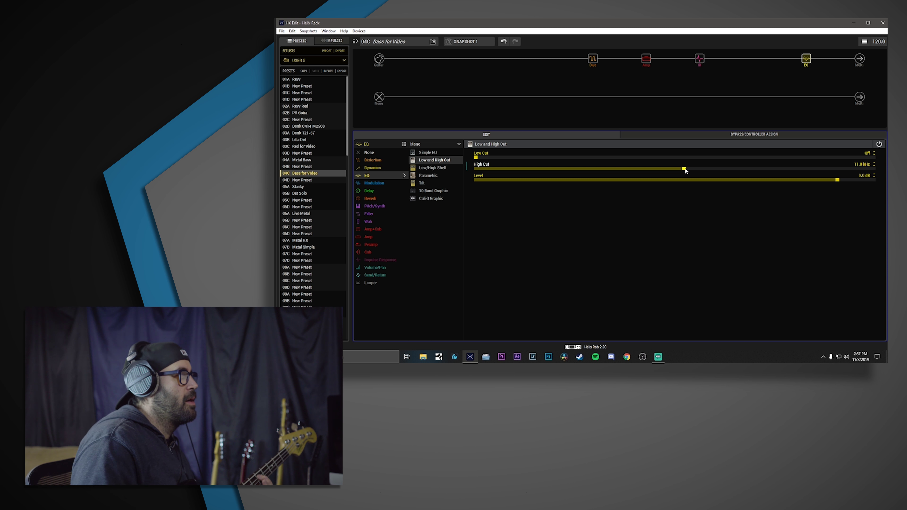
{"action": "left_click", "coordinate": [804, 52]}
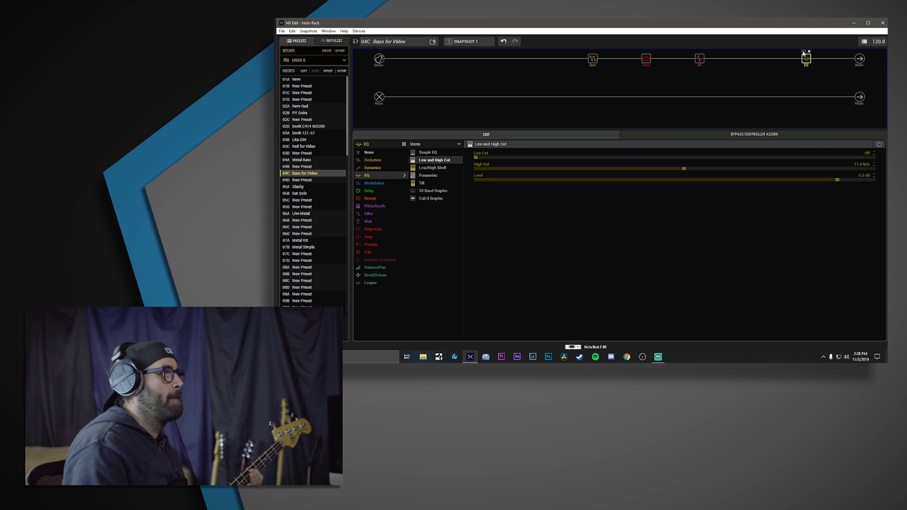
Re-enable the Low and High Cut EQ, save Bass for Video with Ctrl+S, then A/B the EQ again
{"action": "left_click", "coordinate": [804, 52]}
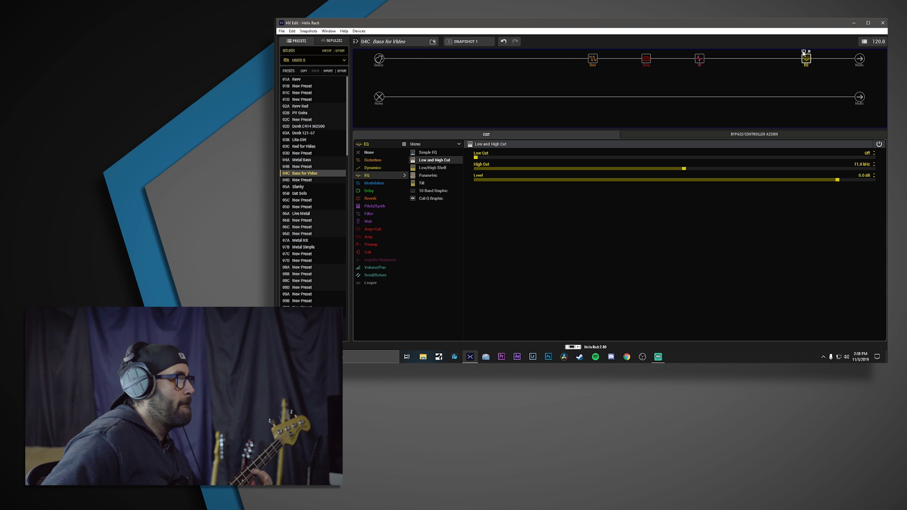
{"action": "key", "text": "ctrl+s"}
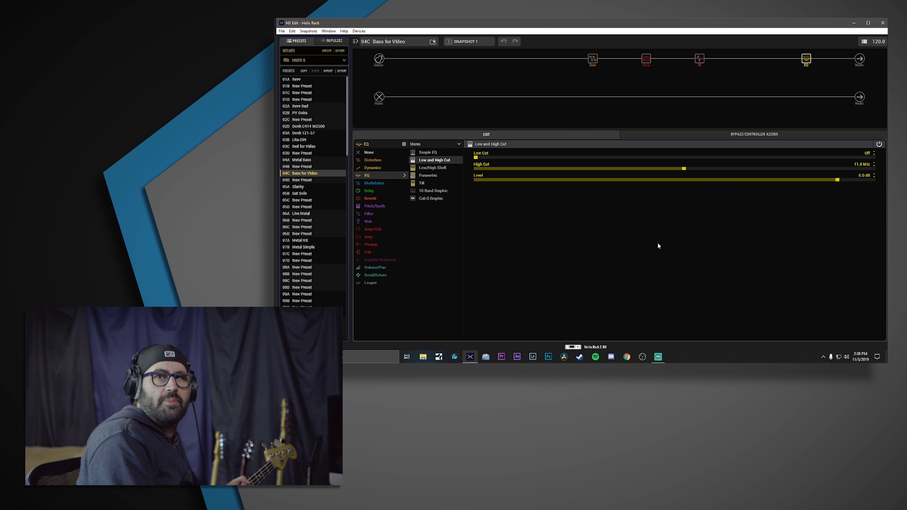
{"action": "left_click", "coordinate": [803, 50]}
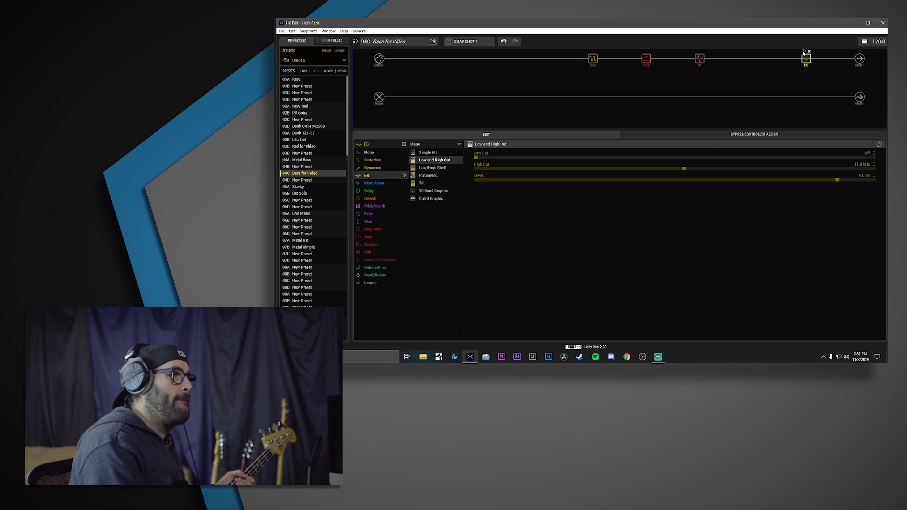
{"action": "left_click", "coordinate": [803, 51]}
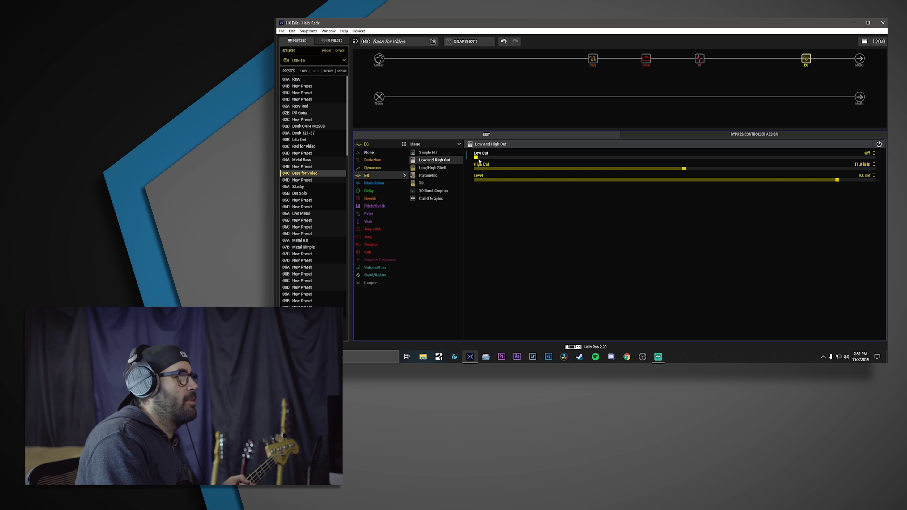
Set the EQ block's Low Cut to exactly 80 Hz
{"action": "left_click_drag", "start_coordinate": [476, 158], "coordinate": [502, 158]}
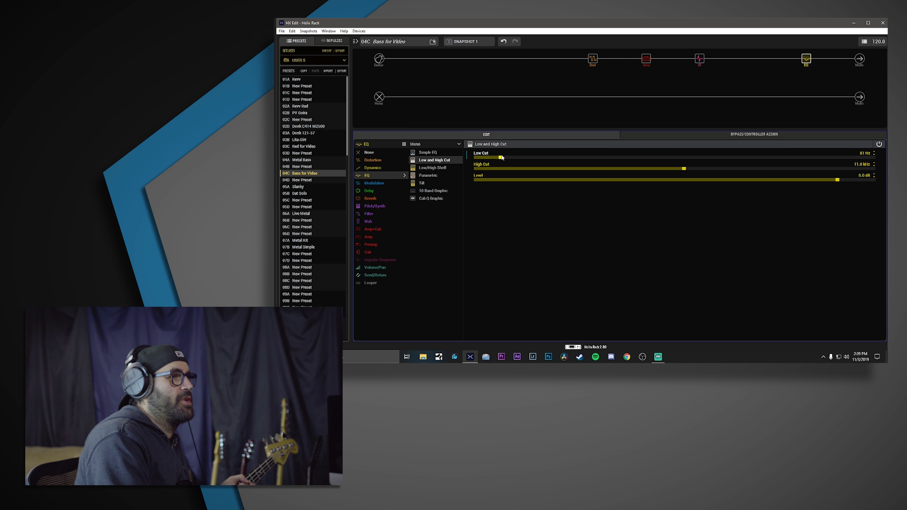
{"action": "left_click", "coordinate": [863, 153]}
{"action": "type", "text": "80"}
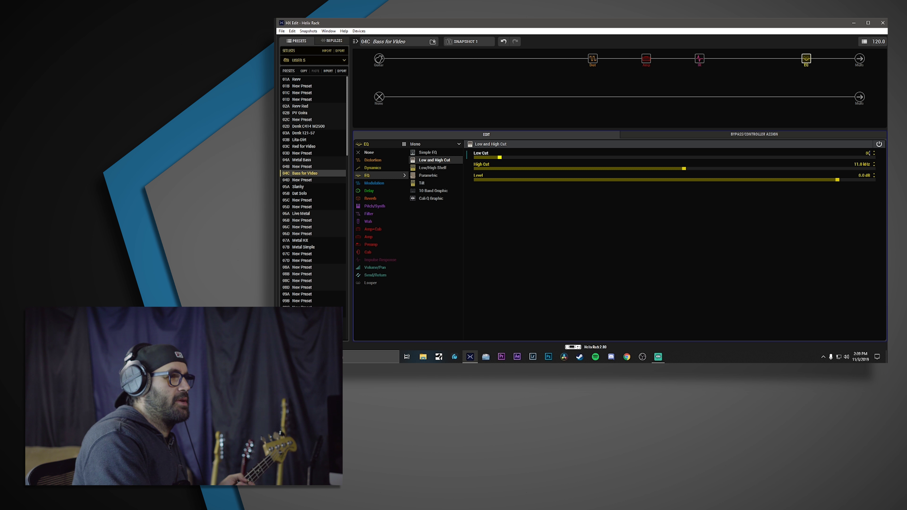
{"action": "key", "text": "Return"}
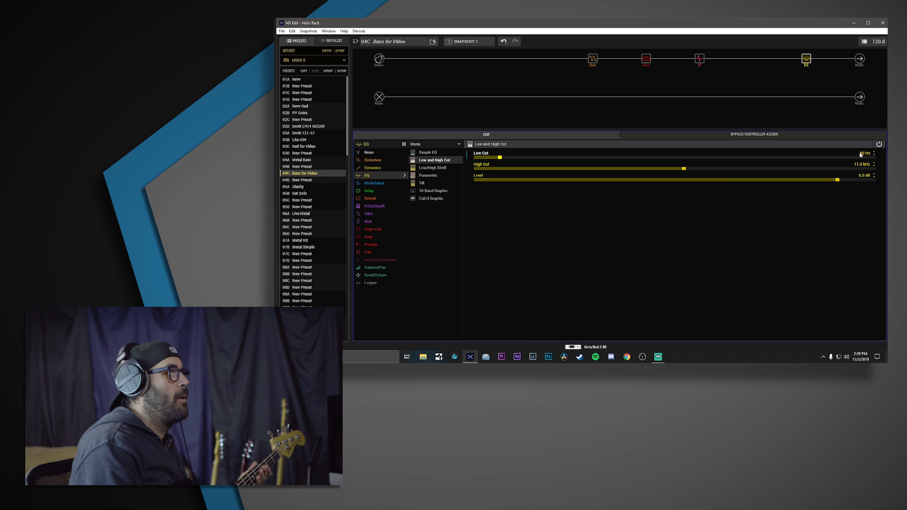
Compare the EQ bypassed and enabled, then save the preset with the EQ on
{"action": "left_click", "coordinate": [805, 54]}
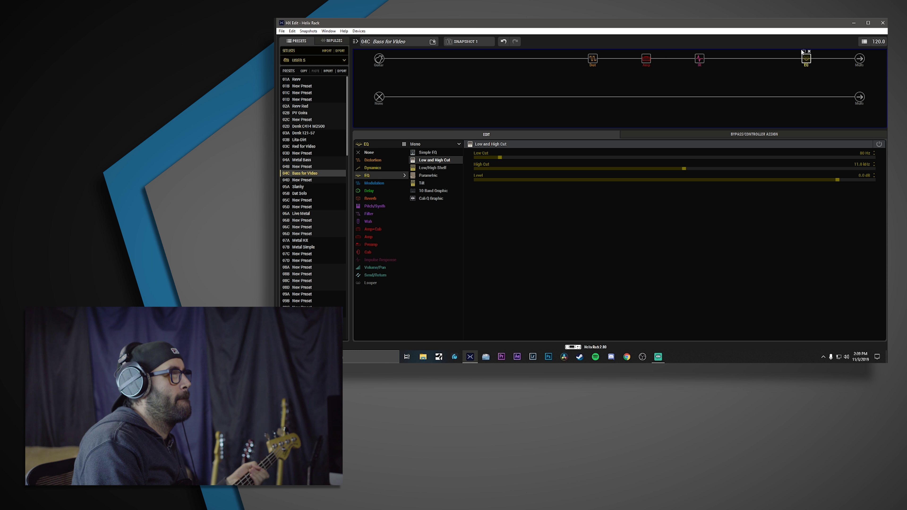
{"action": "left_click", "coordinate": [804, 51]}
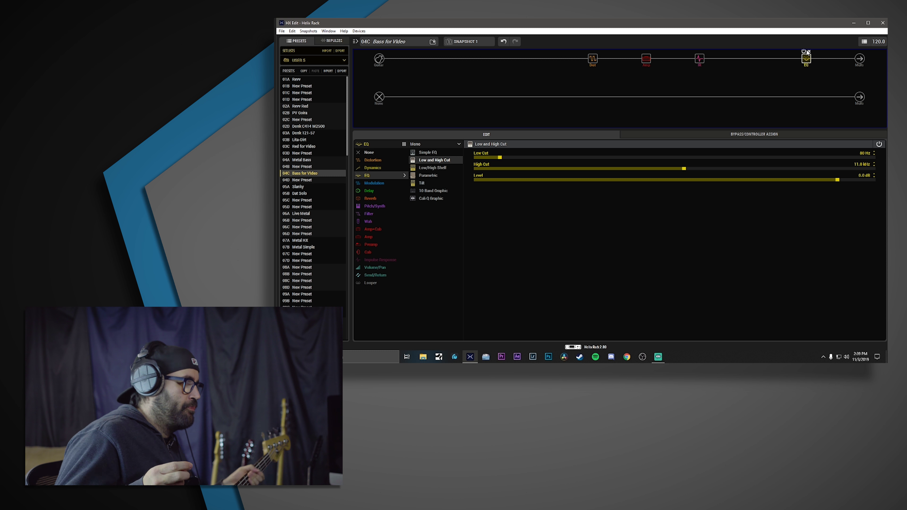
{"action": "key", "text": "ctrl+s"}
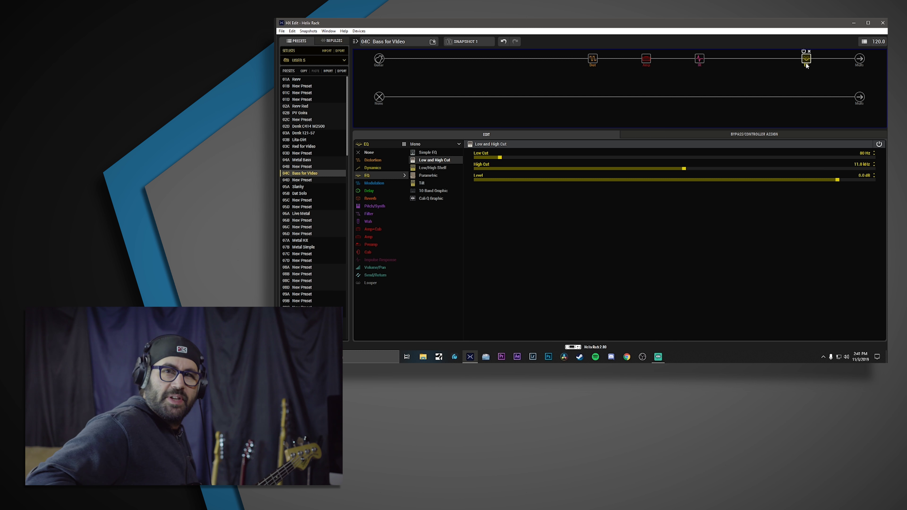
Review the Obsidian 7000 settings, then scroll the SVT-4 PRO amp's parameters (Ultra Lo, Bright, 300 Hz -2.3 dB)
{"action": "left_click", "coordinate": [646, 59]}
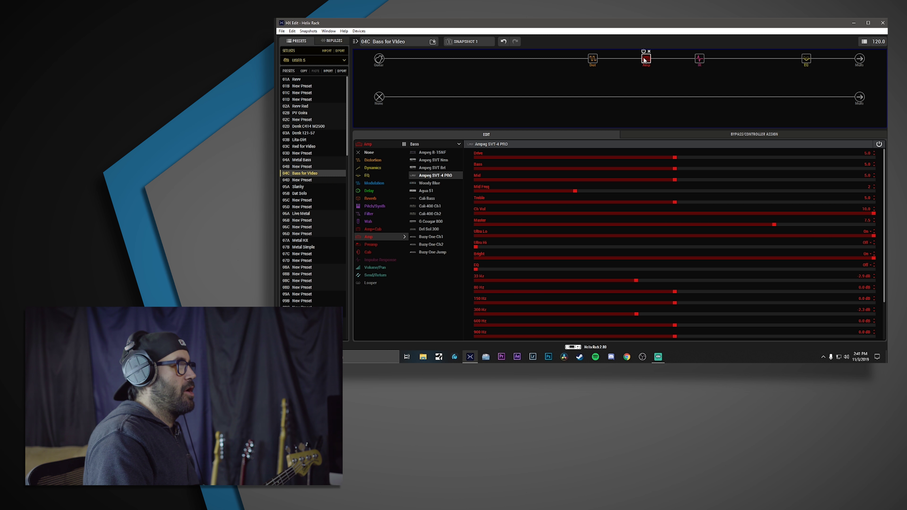
{"action": "left_click", "coordinate": [591, 61]}
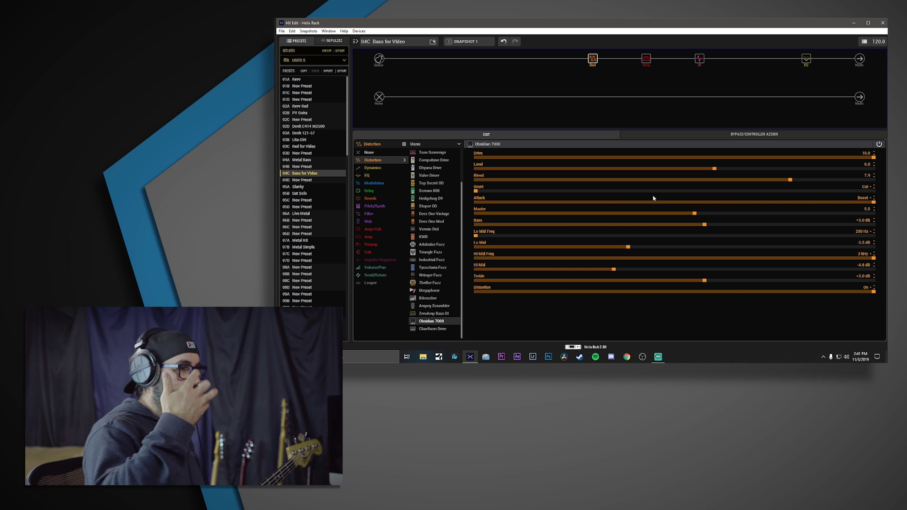
{"action": "left_click", "coordinate": [648, 62]}
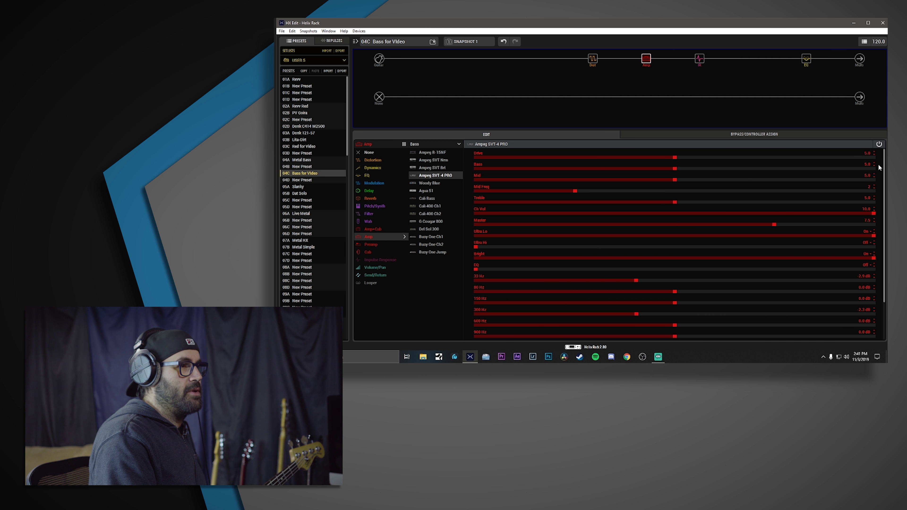
{"action": "scroll", "coordinate": [881, 170], "scroll_direction": "down", "scroll_amount": 3}
{"action": "scroll", "coordinate": [678, 243], "scroll_direction": "down", "scroll_amount": 1}
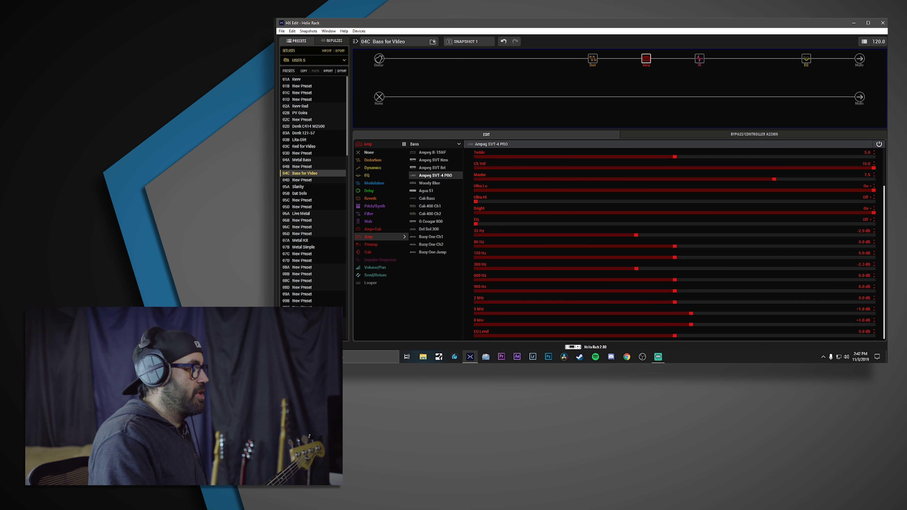
{"action": "scroll", "coordinate": [659, 197], "scroll_direction": "up", "scroll_amount": 4}
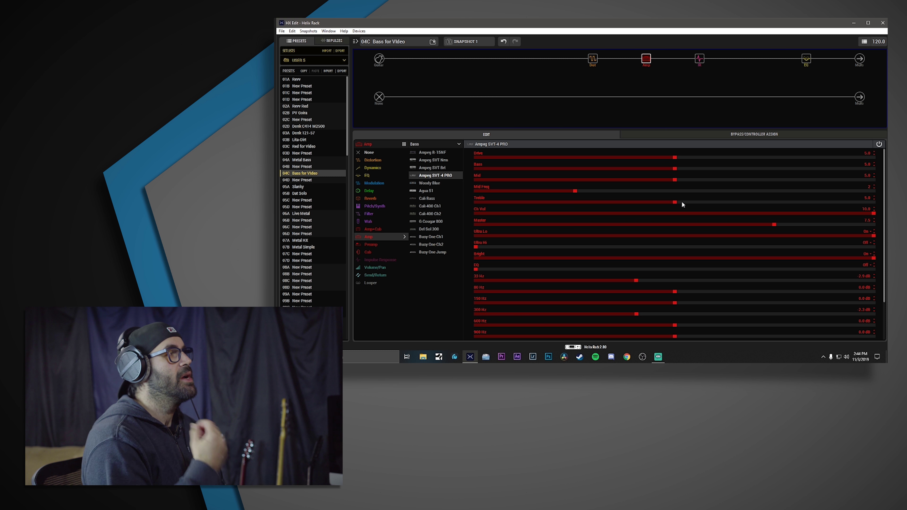
Check the EQ and amp blocks, then return to the Obsidian 7000 (Drive 10.0, Level 6.0, Blend 7.9)
{"action": "left_click", "coordinate": [808, 65]}
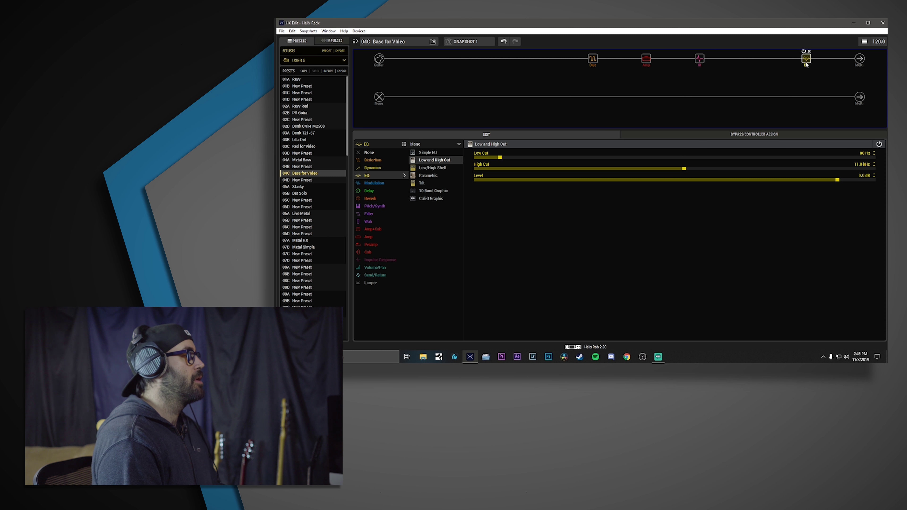
{"action": "left_click", "coordinate": [648, 60]}
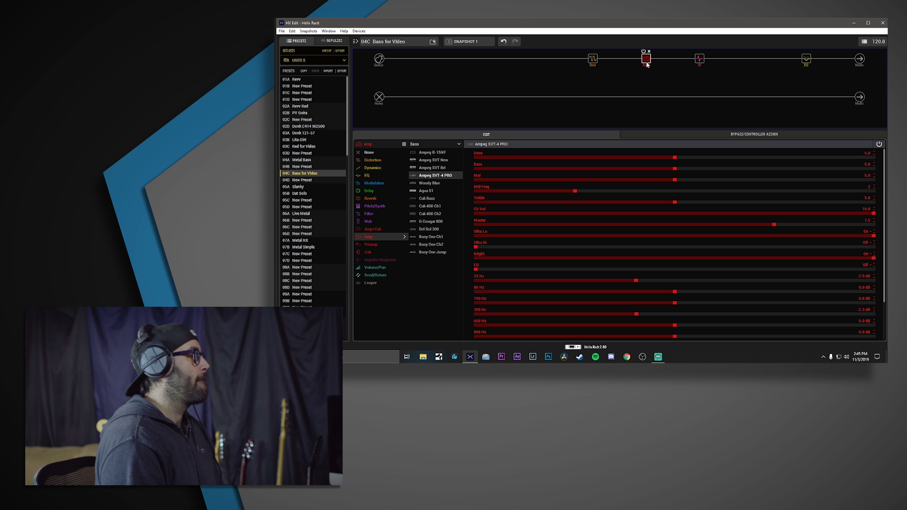
{"action": "left_click", "coordinate": [592, 59]}
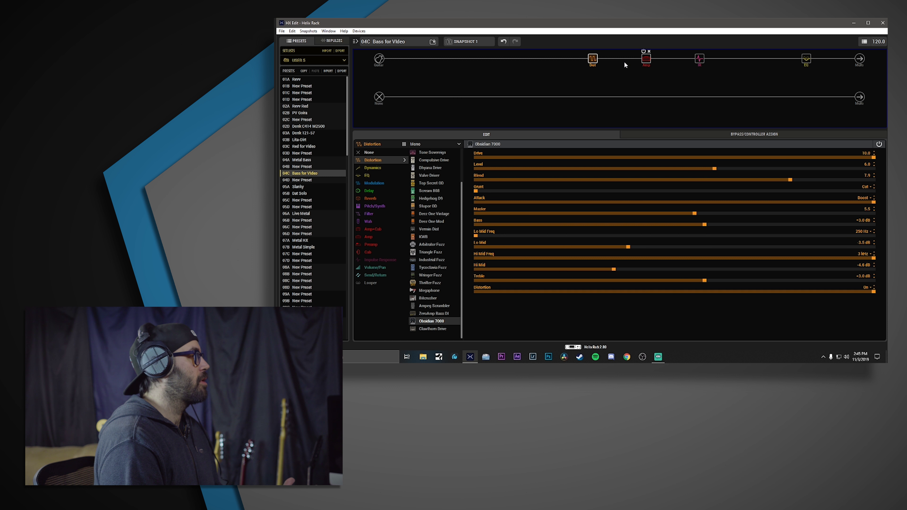
Scroll through the Ampeg SVT-4 PRO's tone and graphic EQ values, returning to Treble 5.0, Ch Vol 10.0, Master 7.5
{"action": "left_click", "coordinate": [646, 61]}
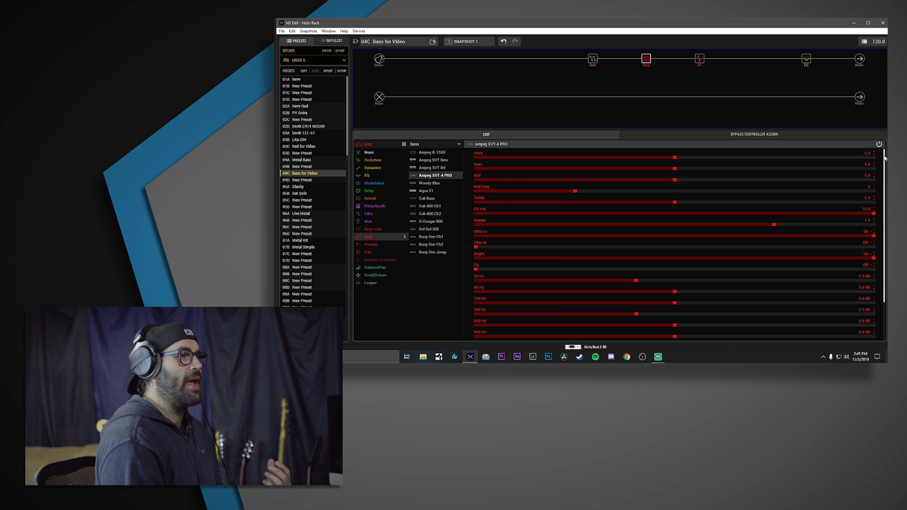
{"action": "scroll", "coordinate": [886, 159], "scroll_direction": "down", "scroll_amount": 1}
{"action": "scroll", "coordinate": [886, 158], "scroll_direction": "up", "scroll_amount": 1}
{"action": "left_click_drag", "start_coordinate": [886, 158], "coordinate": [885, 159]}
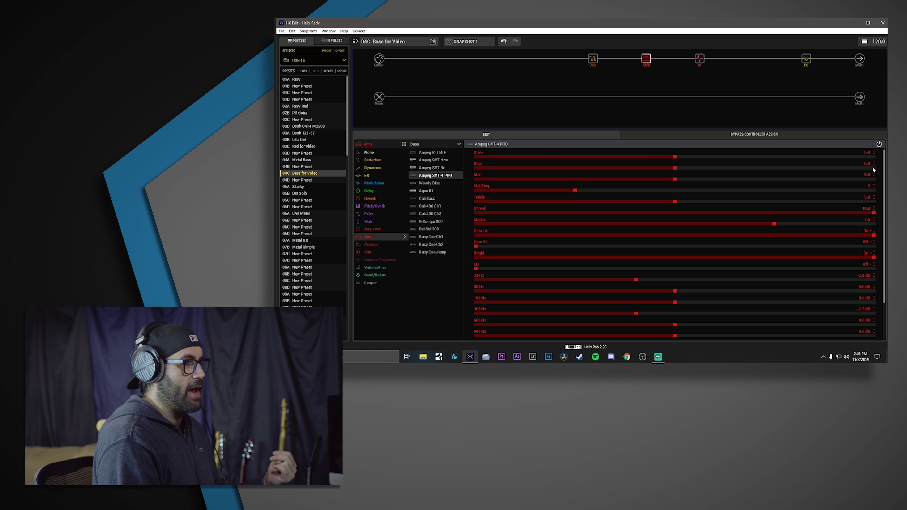
{"action": "scroll", "coordinate": [887, 305], "scroll_direction": "down", "scroll_amount": 2}
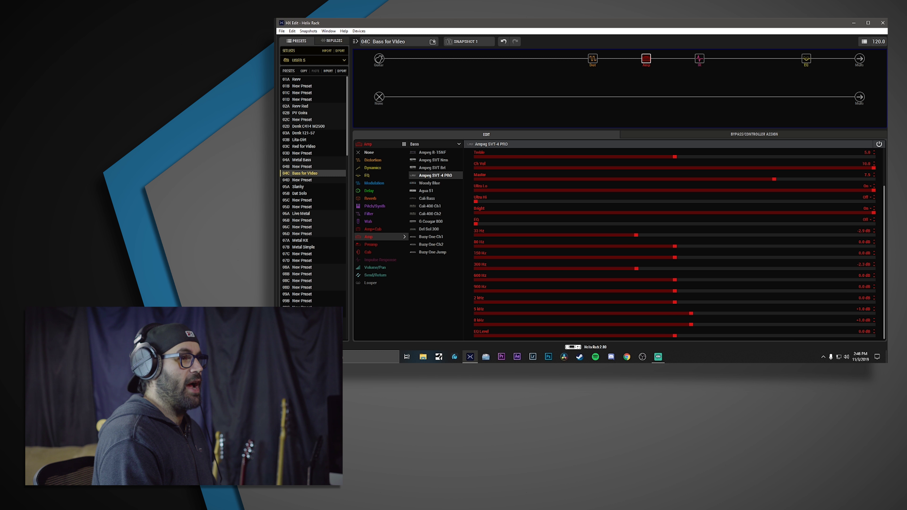
{"action": "scroll", "coordinate": [881, 178], "scroll_direction": "up", "scroll_amount": 3}
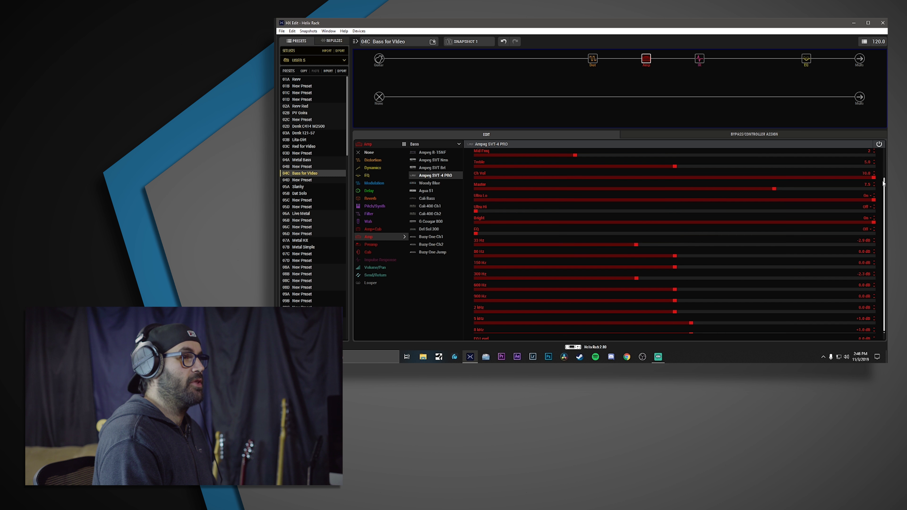